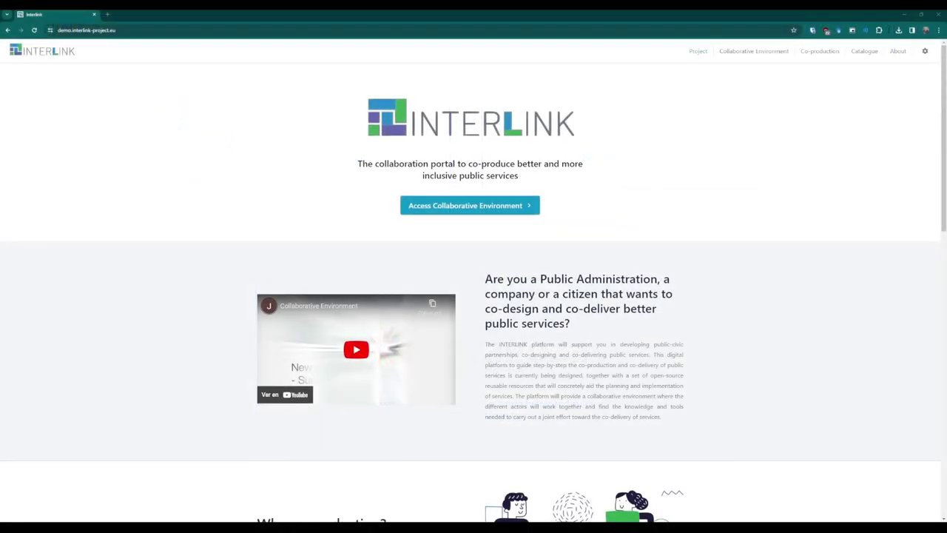
# Scroll the home page and read the Collaborative Environment information page.
pyautogui.scroll(-3, 473, 296)
pyautogui.scroll(-6, 474, 296)
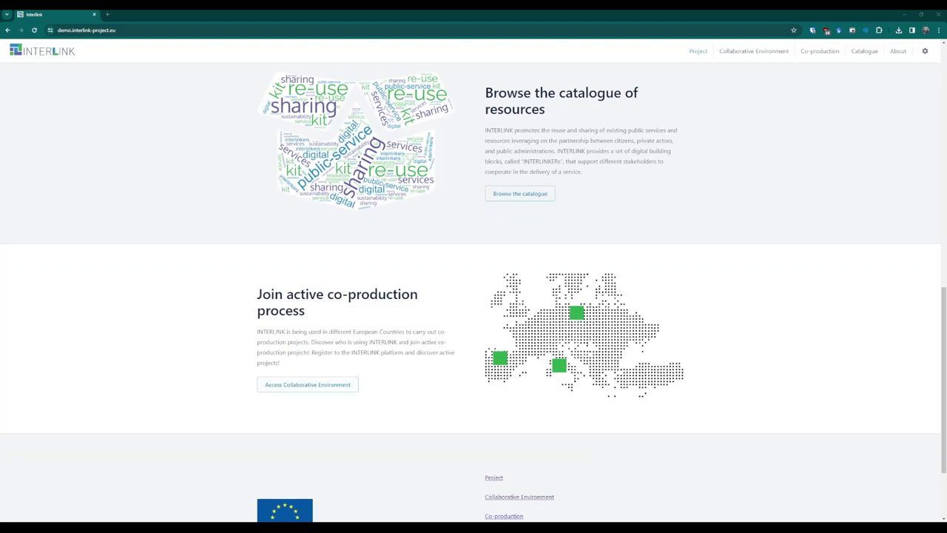
pyautogui.click(768, 55)
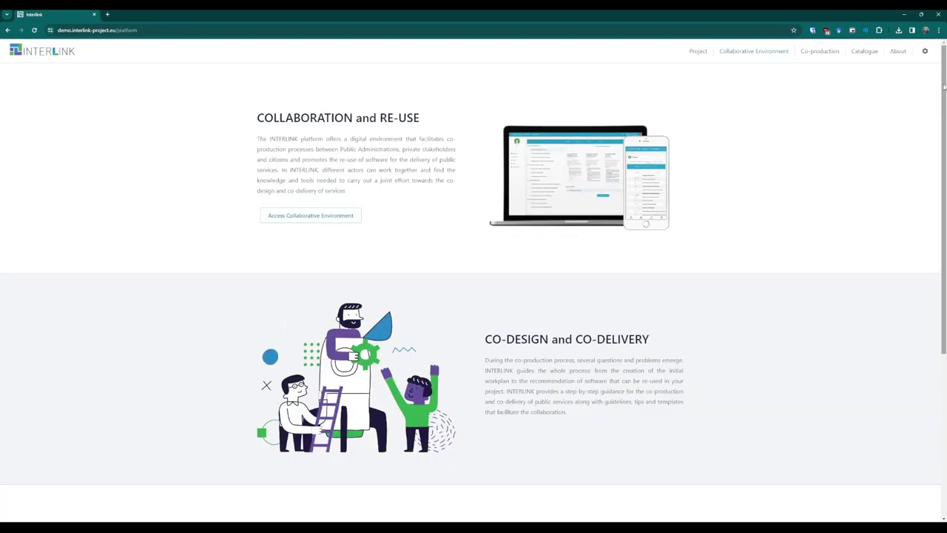
pyautogui.moveTo(945, 87); pyautogui.dragTo(945, 238)
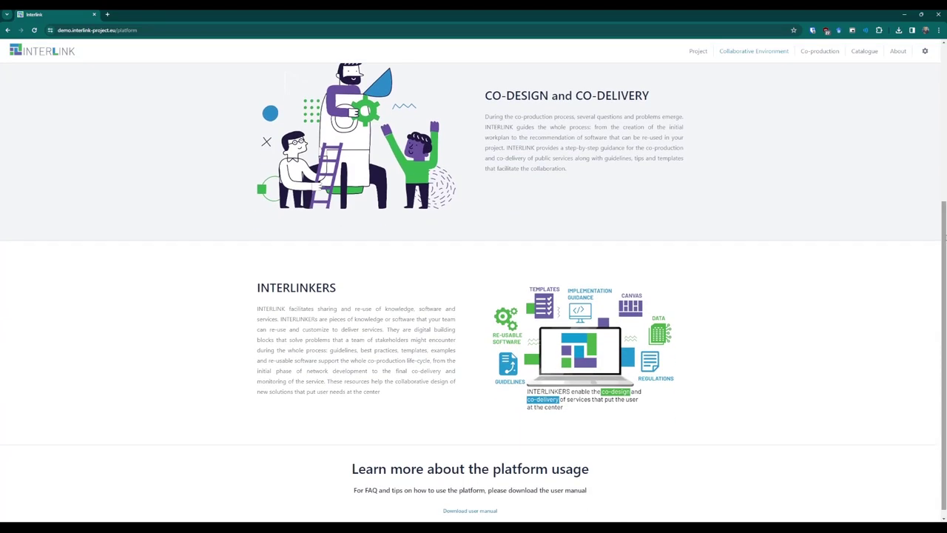
# Read the Co-production page, then enter the collaborative environment workspace.
pyautogui.click(830, 53)
pyautogui.moveTo(943, 72); pyautogui.dragTo(944, 129)
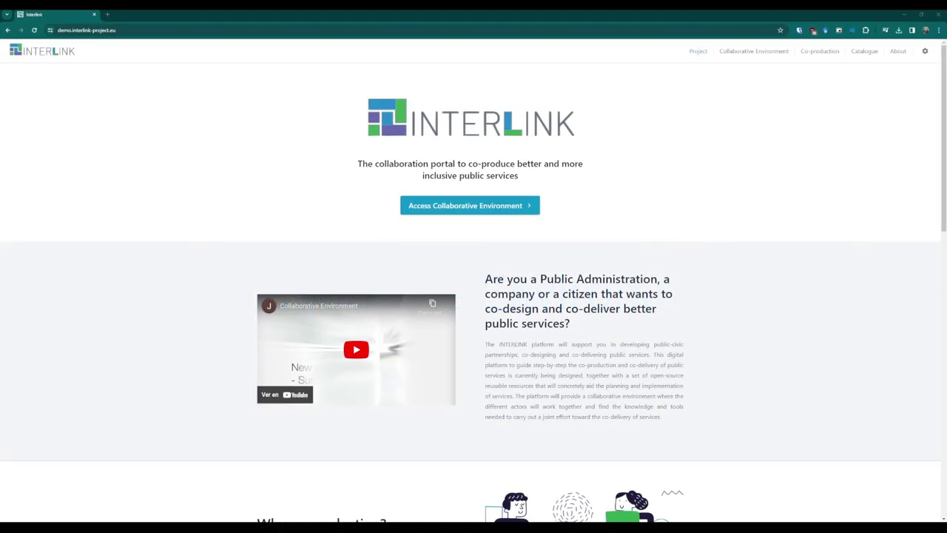
pyautogui.click(453, 206)
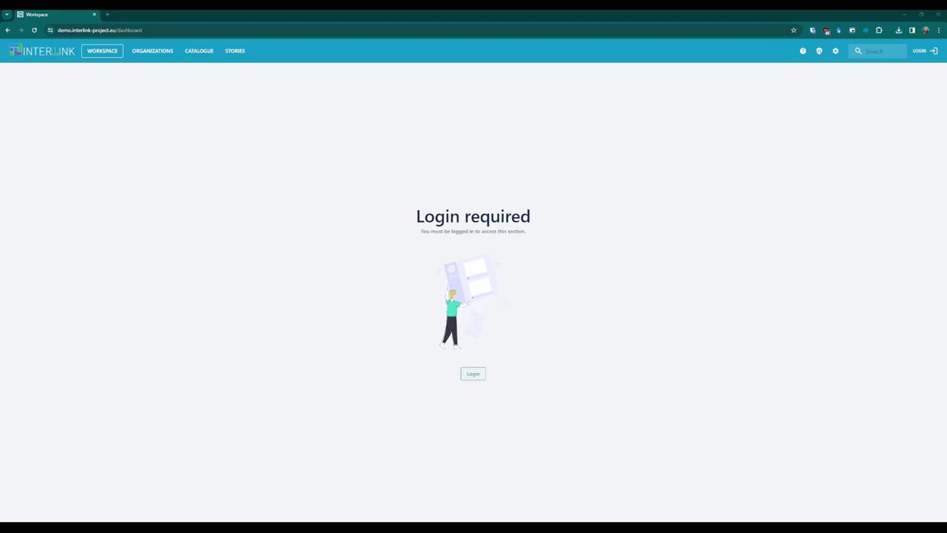
# Go to the login page from the workspace's Login required message.
pyautogui.click(469, 375)
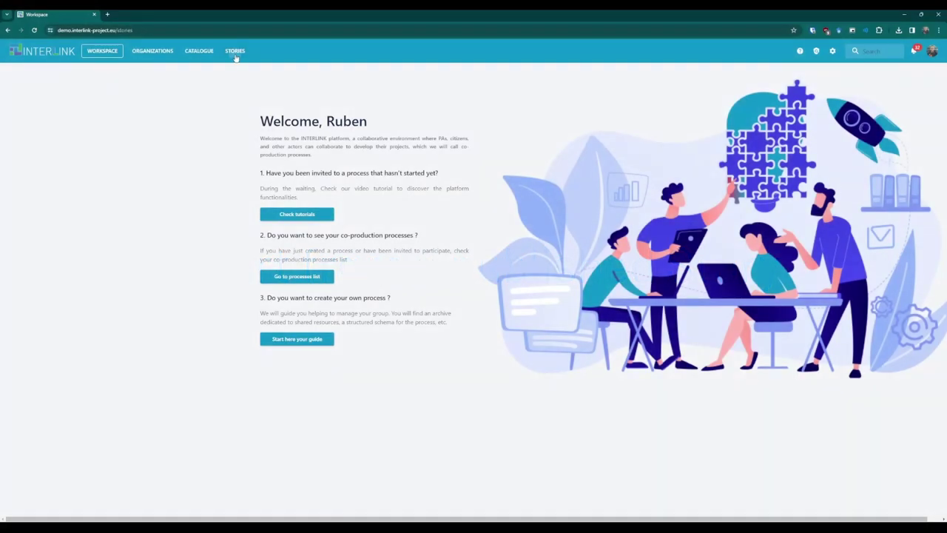
# Clone the Families Share @ Work story from the STORIES catalogue into a new process.
pyautogui.click(235, 55)
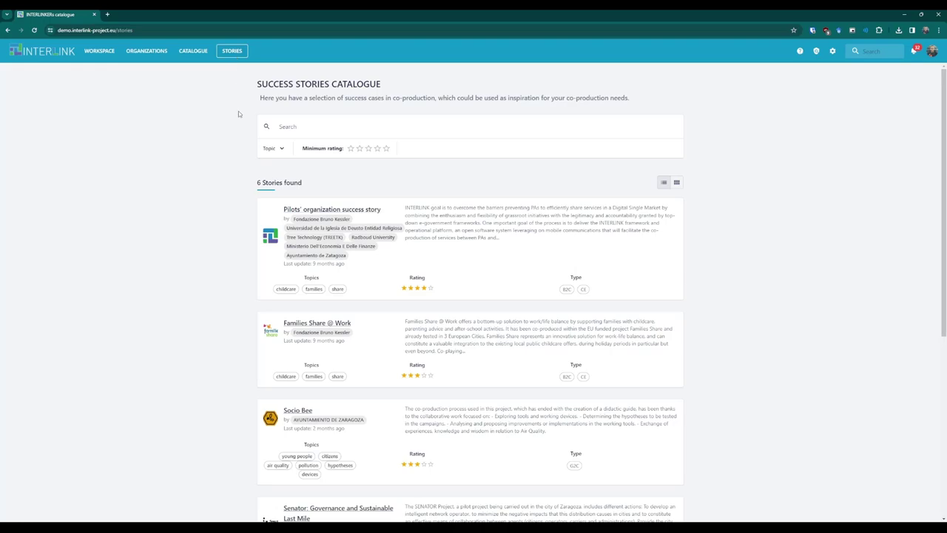
pyautogui.scroll(-3, 235, 164)
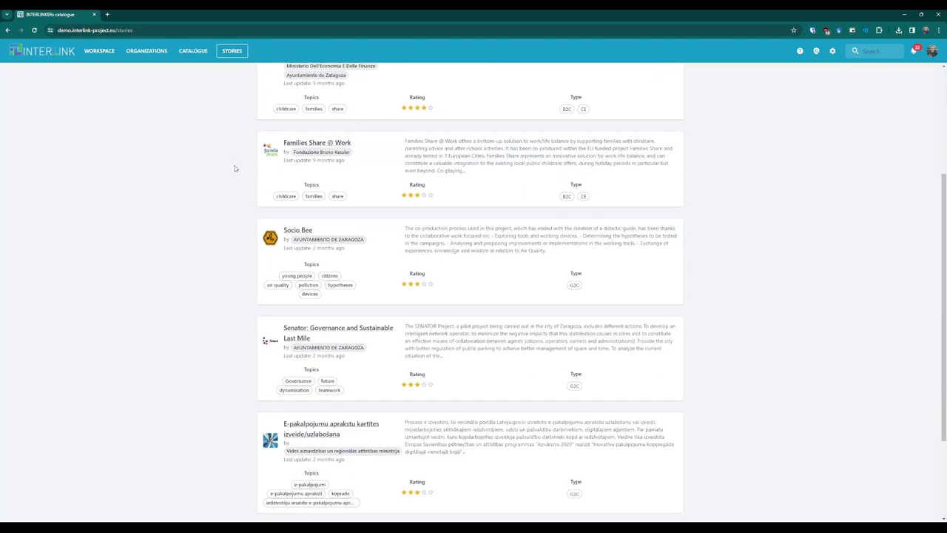
pyautogui.scroll(1, 234, 168)
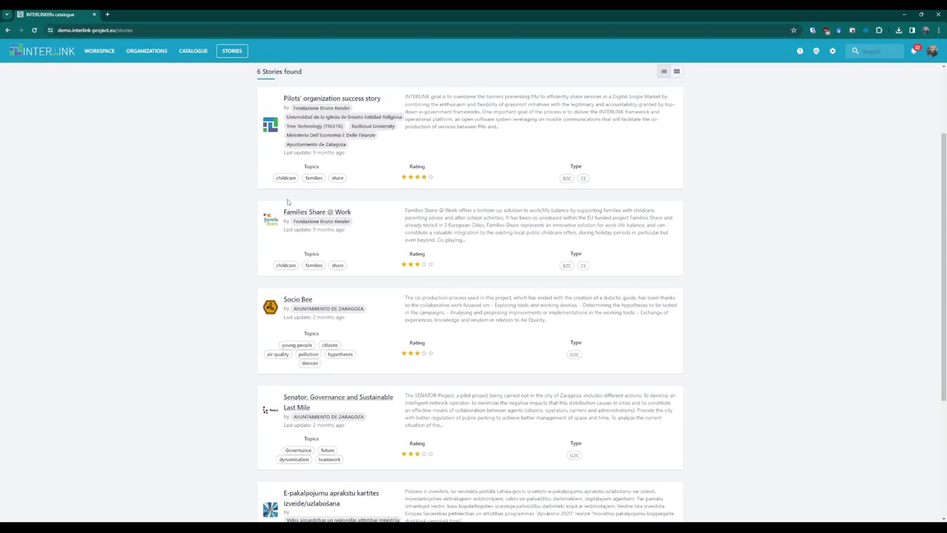
pyautogui.click(301, 212)
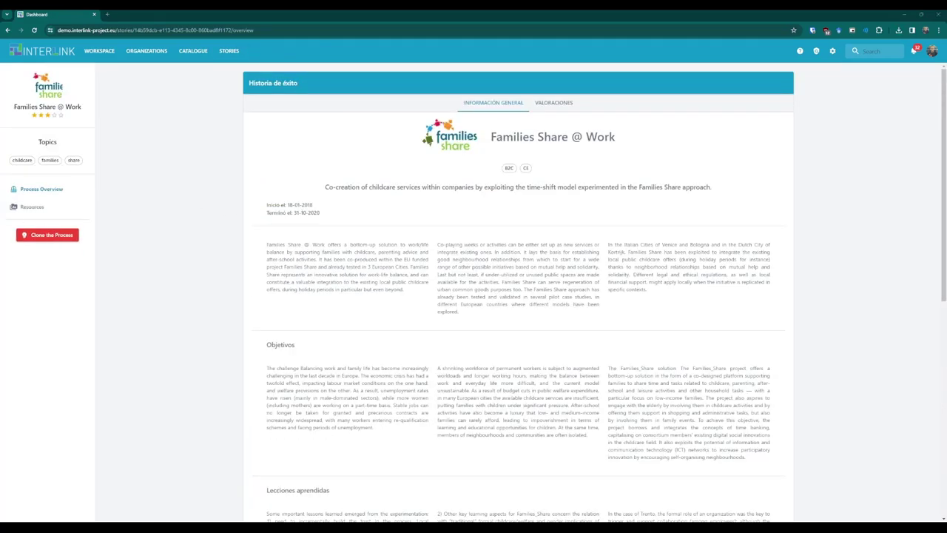
pyautogui.click(64, 239)
pyautogui.click(42, 268)
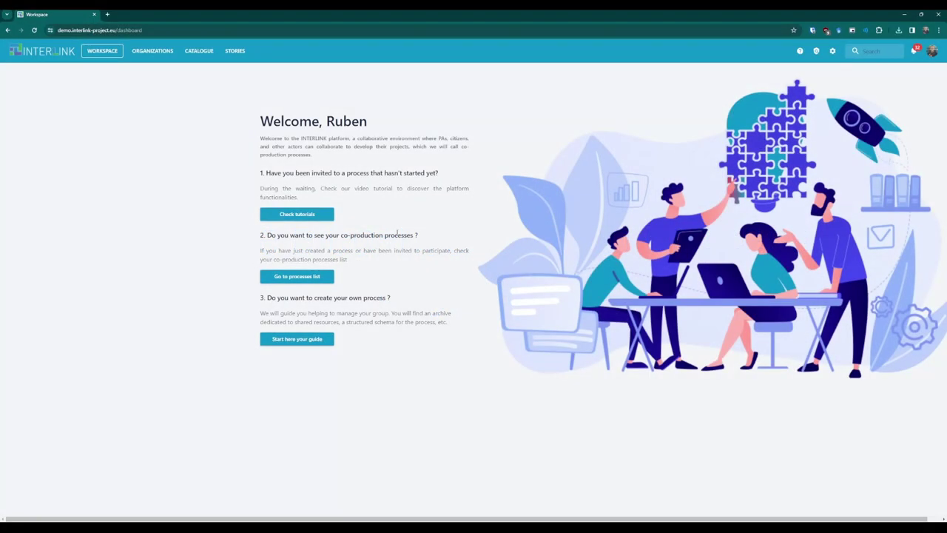
# Clone the Families Share @ Work process from its Settings > ACTIONS tab and confirm.
pyautogui.click(317, 280)
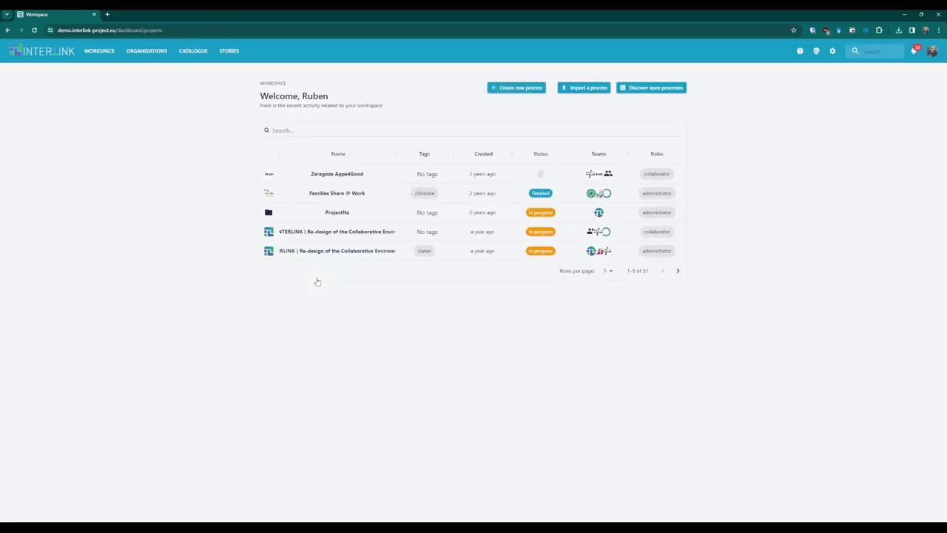
pyautogui.click(348, 195)
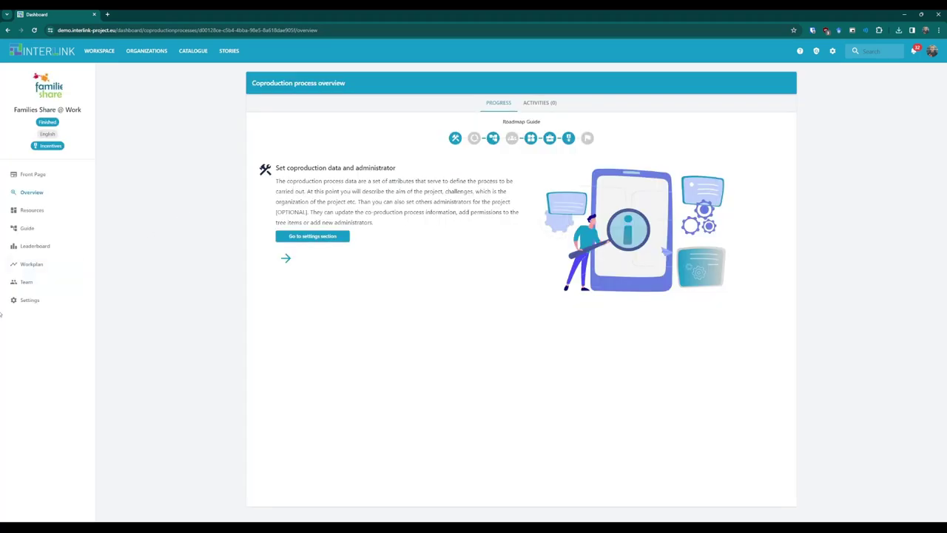
pyautogui.click(47, 299)
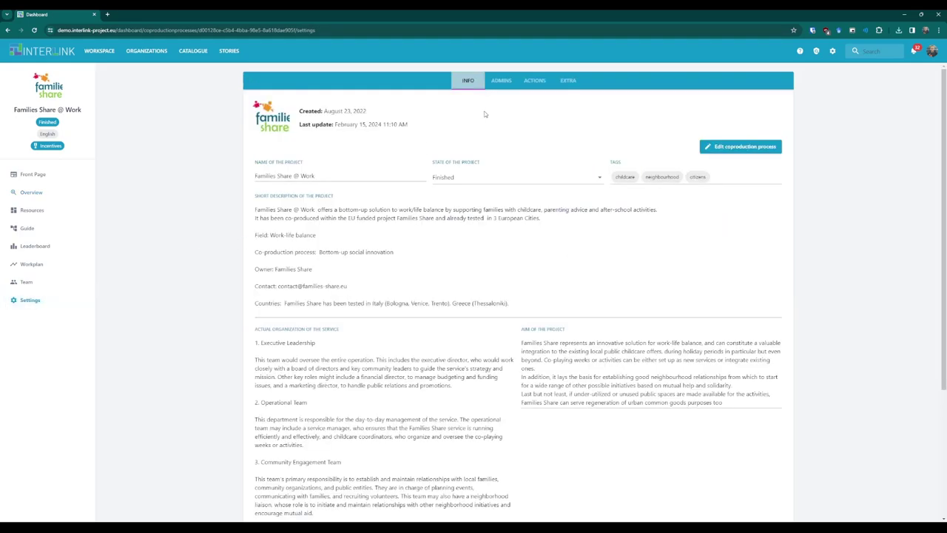
pyautogui.click(533, 83)
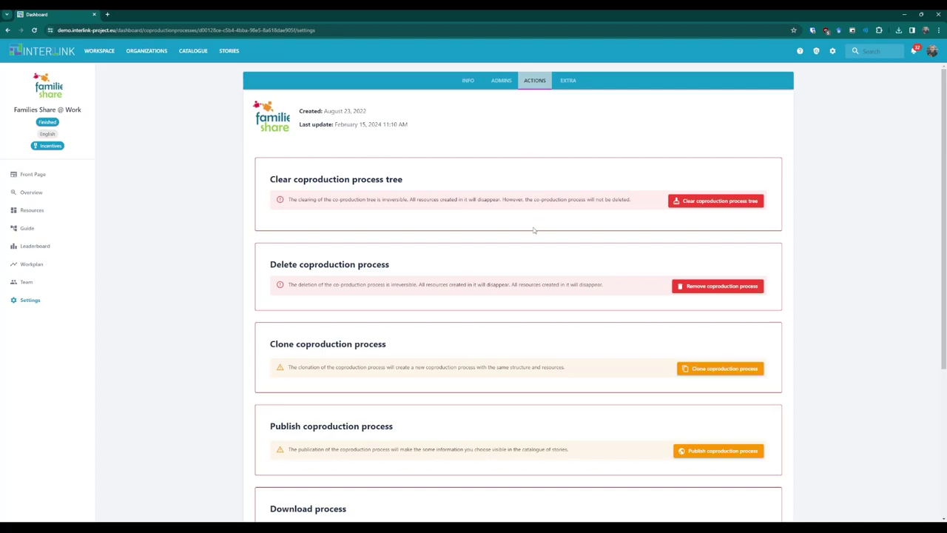
pyautogui.scroll(-1, 529, 282)
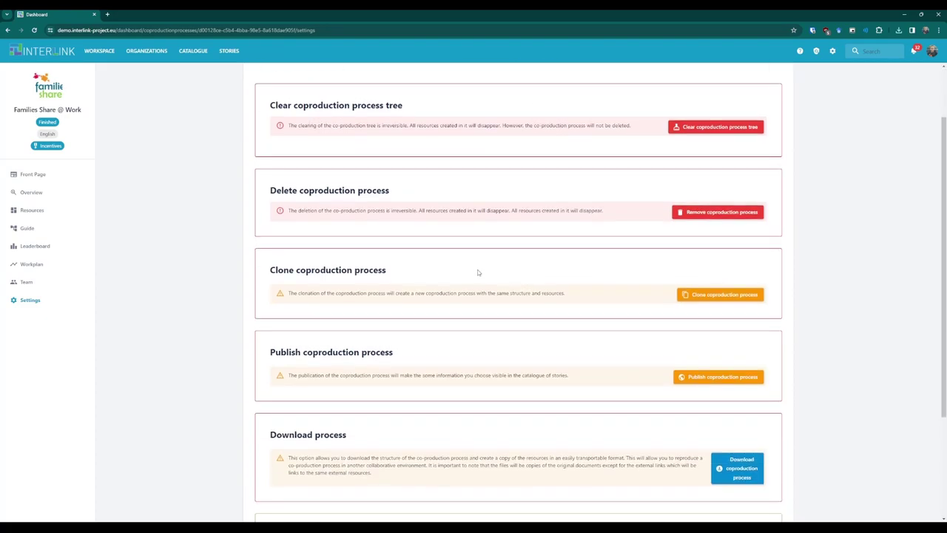
pyautogui.click(709, 295)
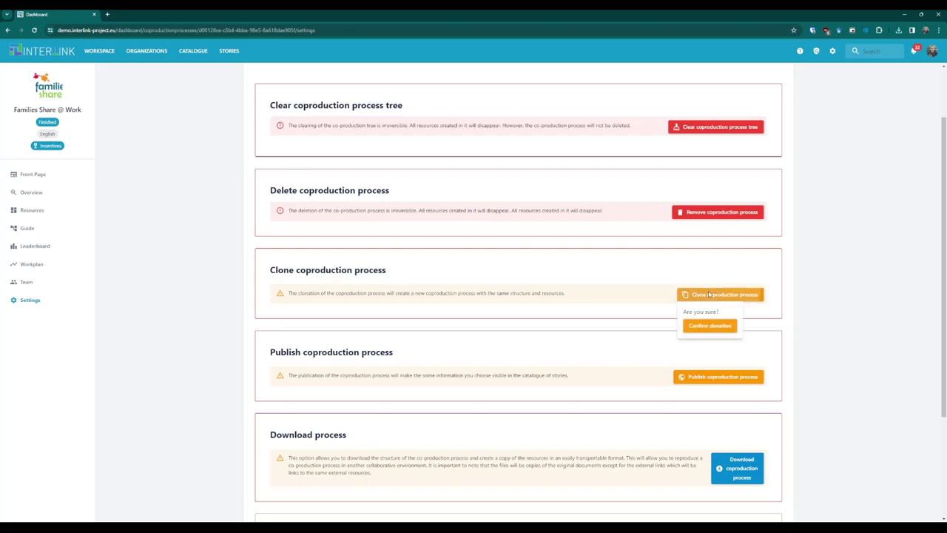
pyautogui.click(710, 326)
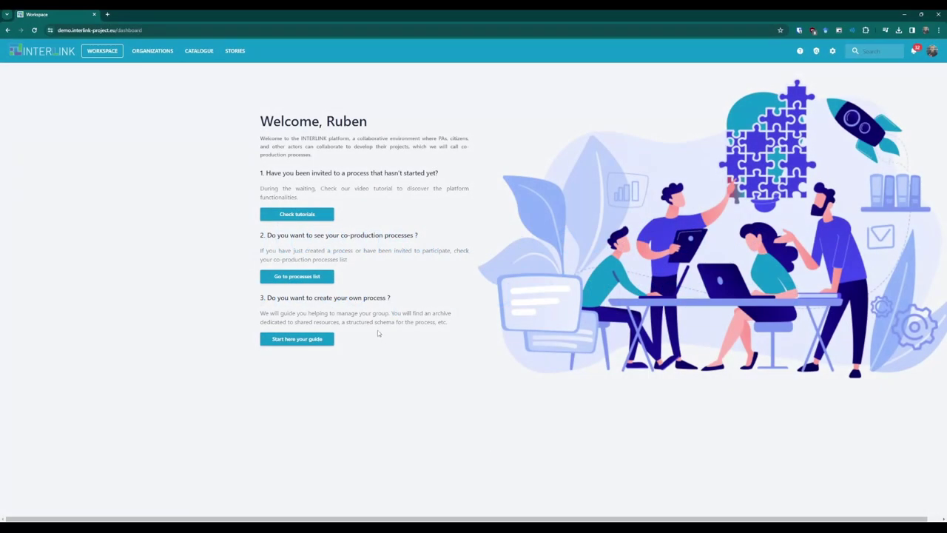
# From the processes list, create 'Test Process' with the description 'Test Description'.
pyautogui.click(327, 278)
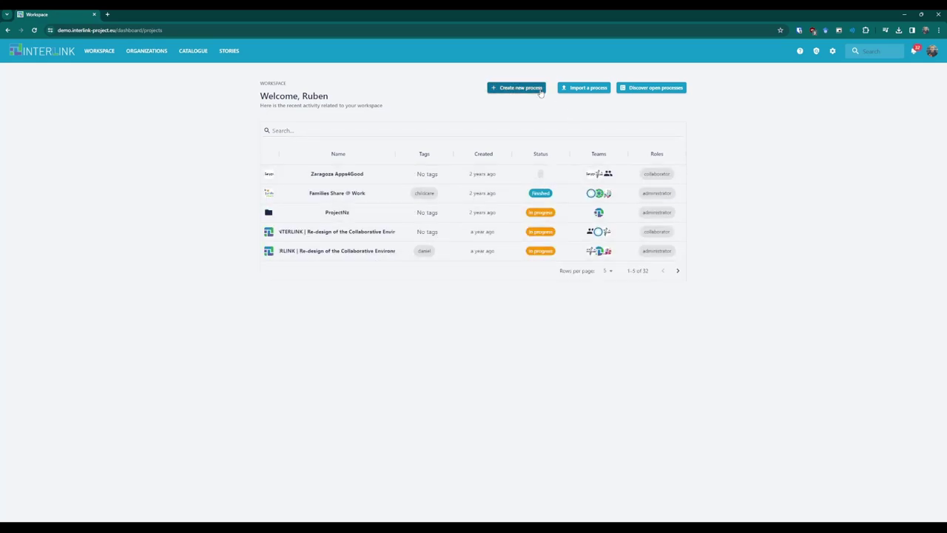
pyautogui.click(541, 92)
pyautogui.write('Test Prod')
pyautogui.write('ess')
pyautogui.click(436, 315)
pyautogui.write('Test Description')
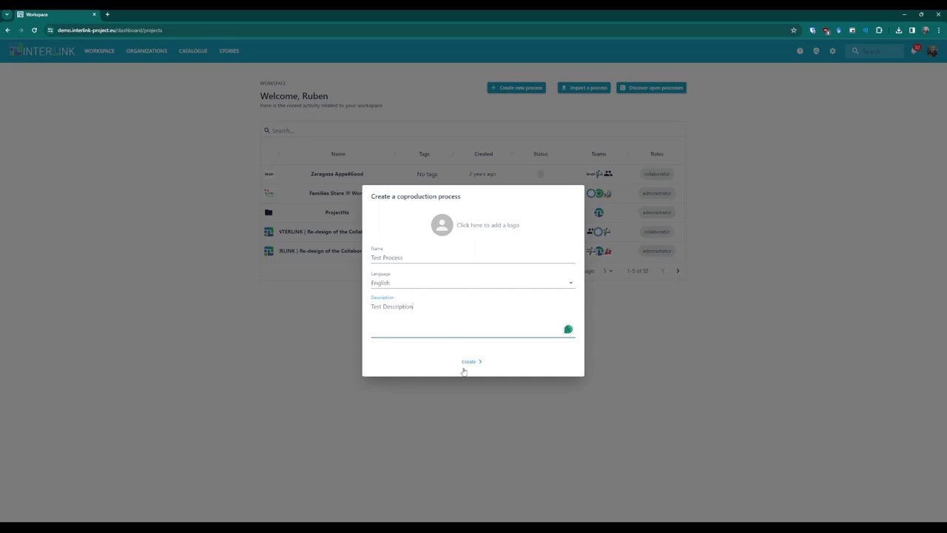
pyautogui.click(468, 367)
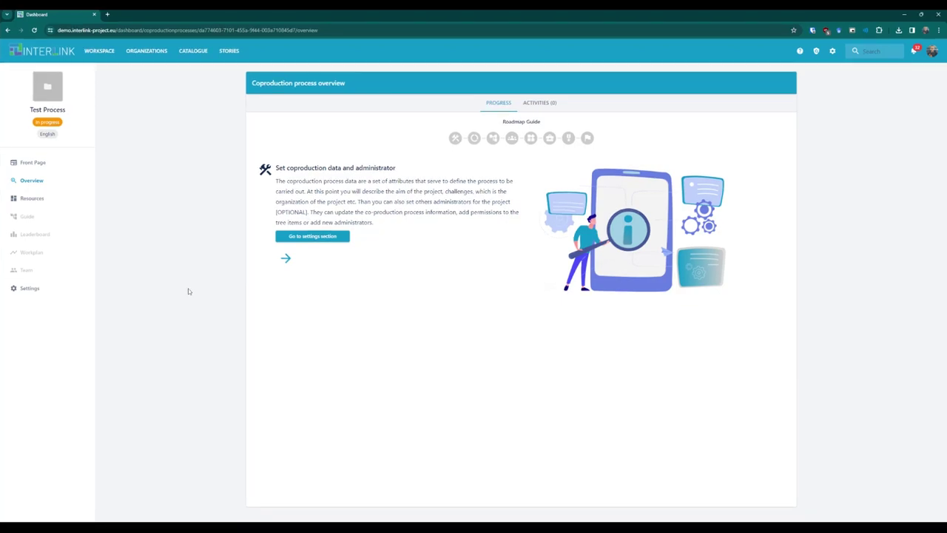
# In Test Process's ADMINS settings, add a colleague as administrator by their e-mail.
pyautogui.click(291, 237)
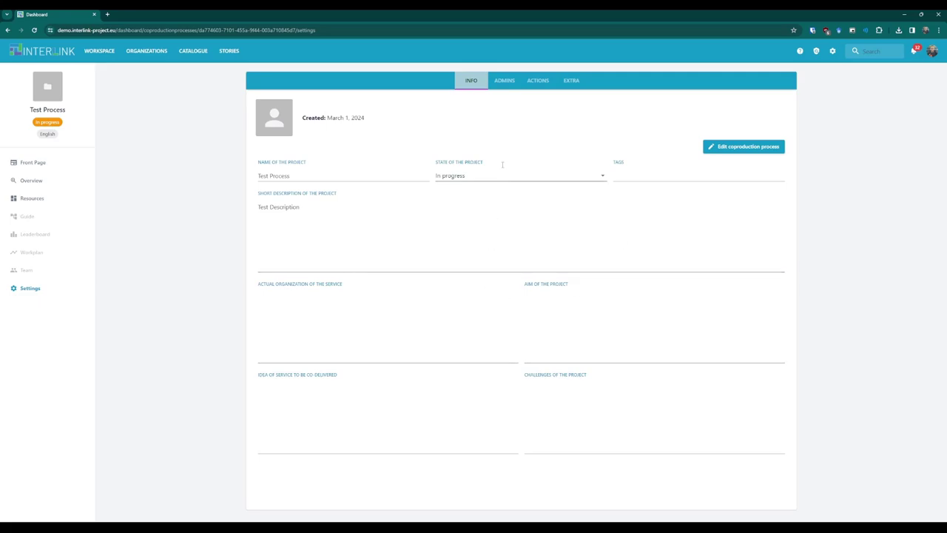
pyautogui.click(503, 87)
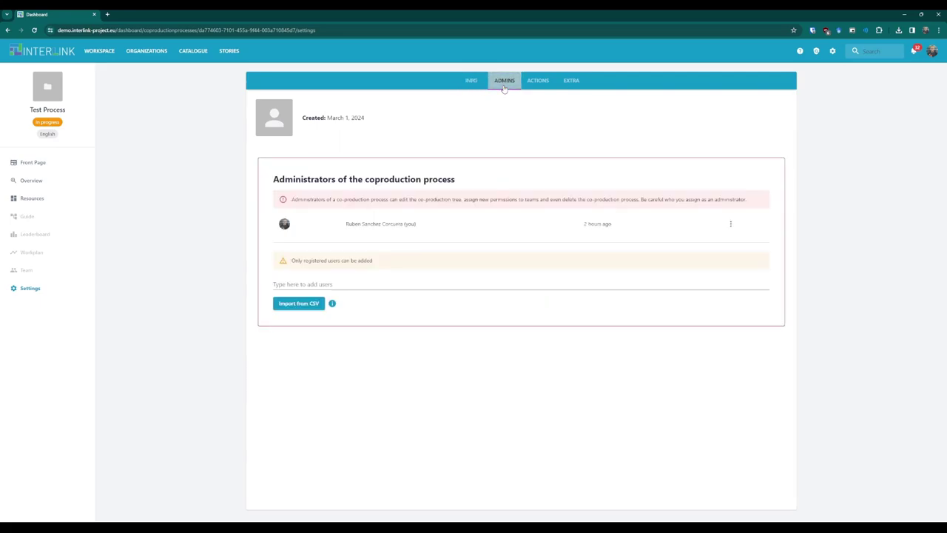
pyautogui.click(329, 284)
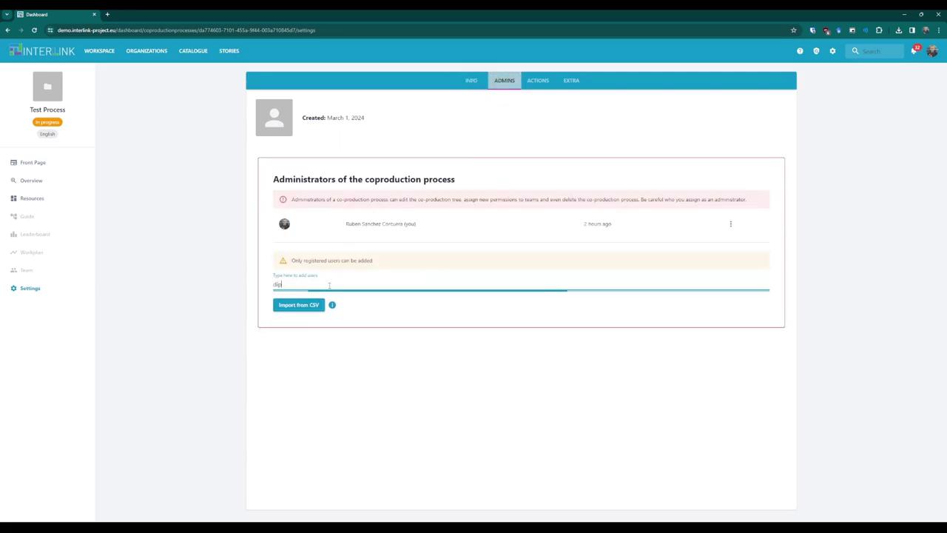
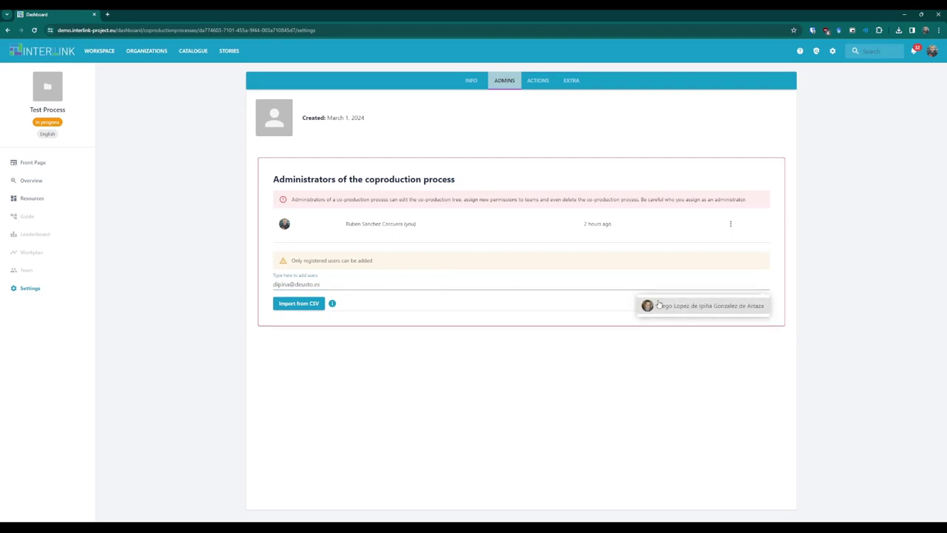
pyautogui.click(658, 304)
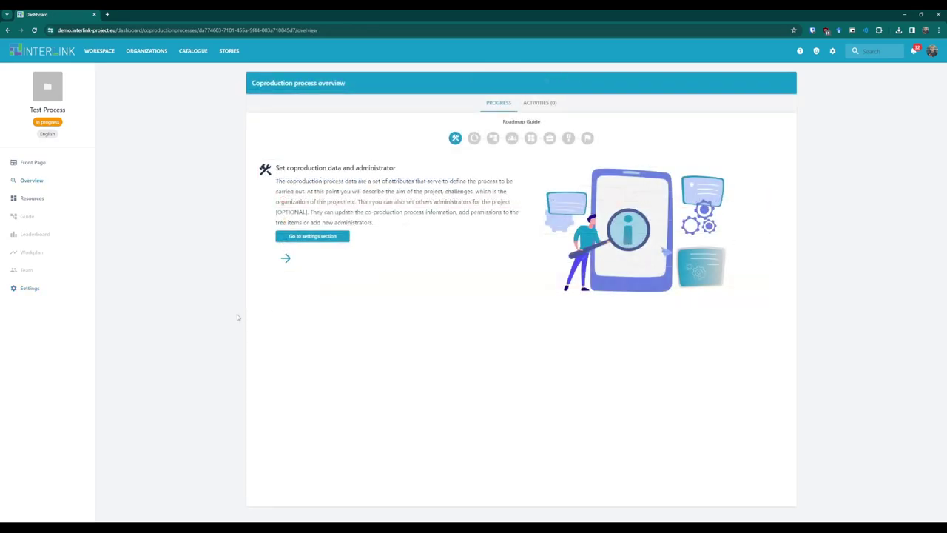
# Define the process type by selecting the Interoperability and Community building keywords.
pyautogui.click(287, 256)
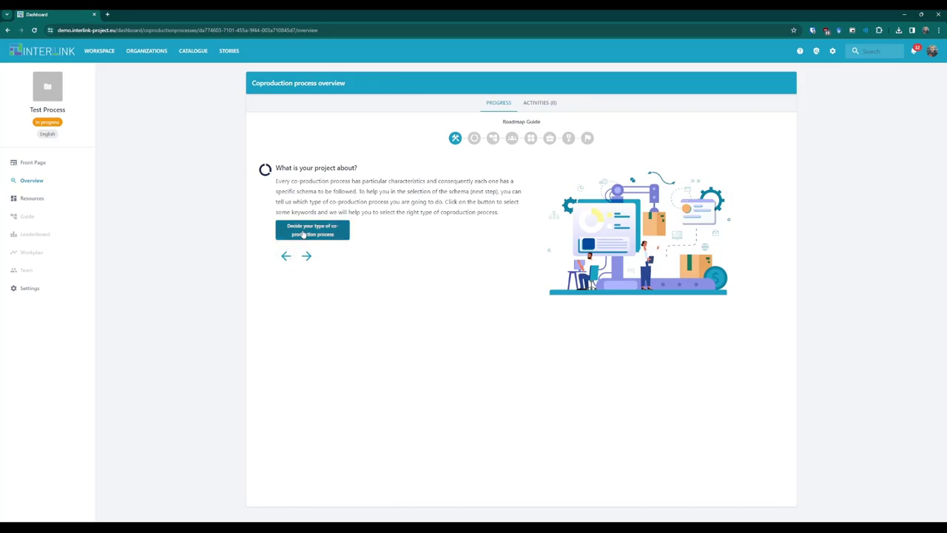
pyautogui.click(303, 234)
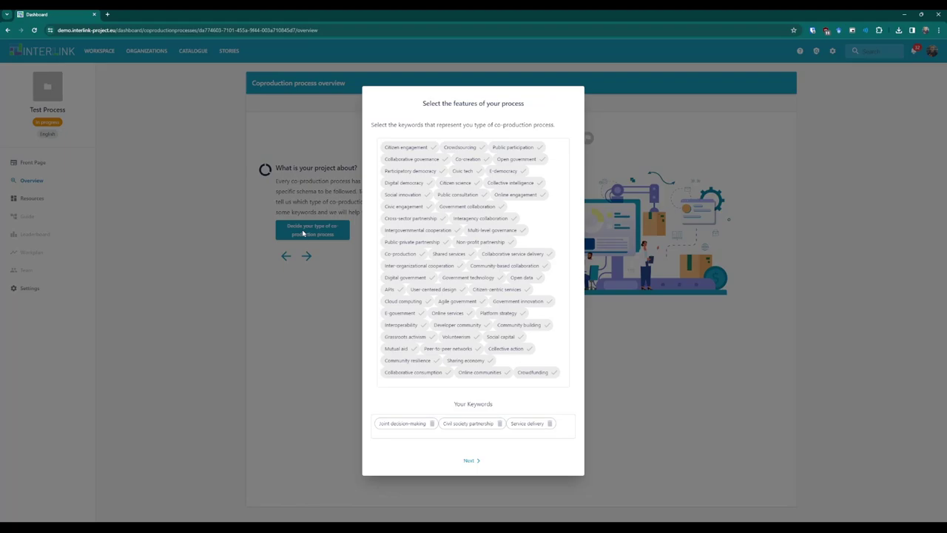
pyautogui.click(389, 324)
pyautogui.click(457, 320)
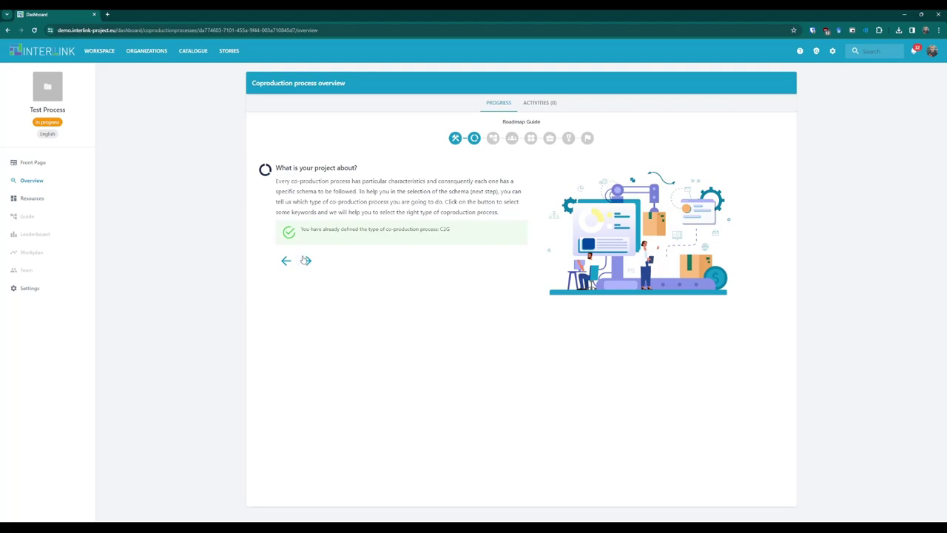
pyautogui.click(307, 260)
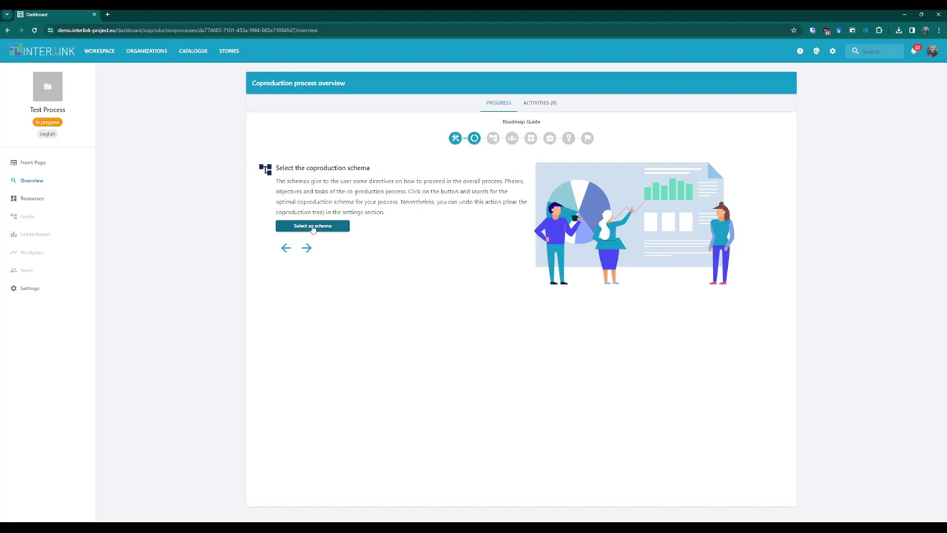
# Preview schema #3, review its Design phase tasks, and use it for Test Process.
pyautogui.click(313, 227)
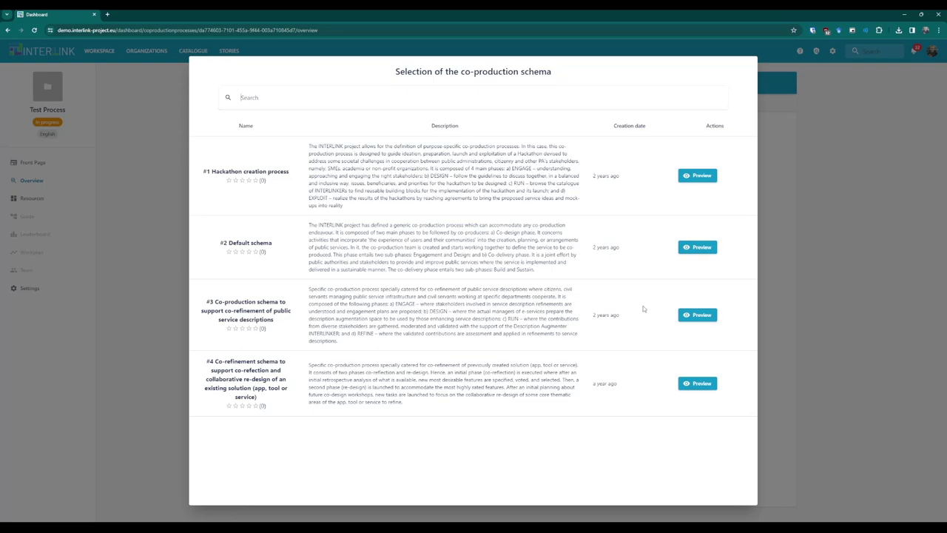
pyautogui.click(699, 316)
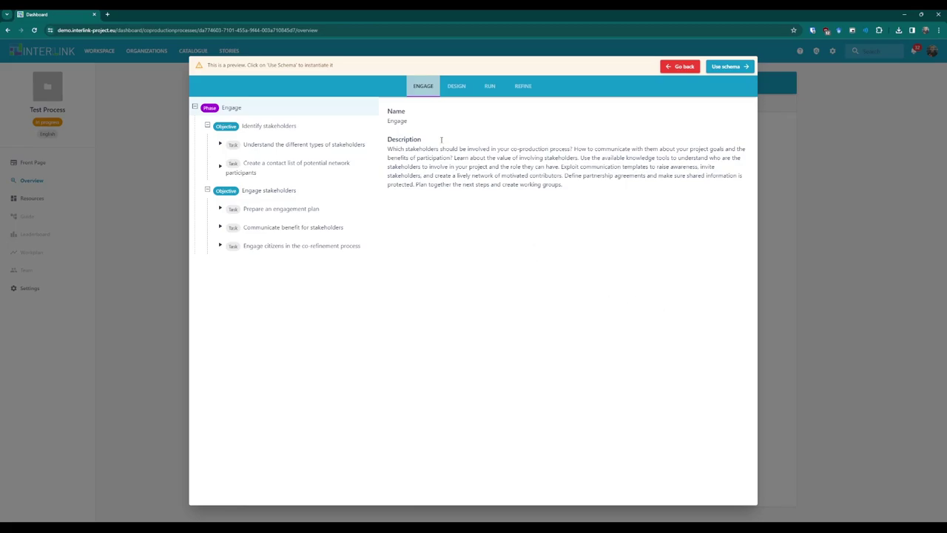
pyautogui.click(449, 94)
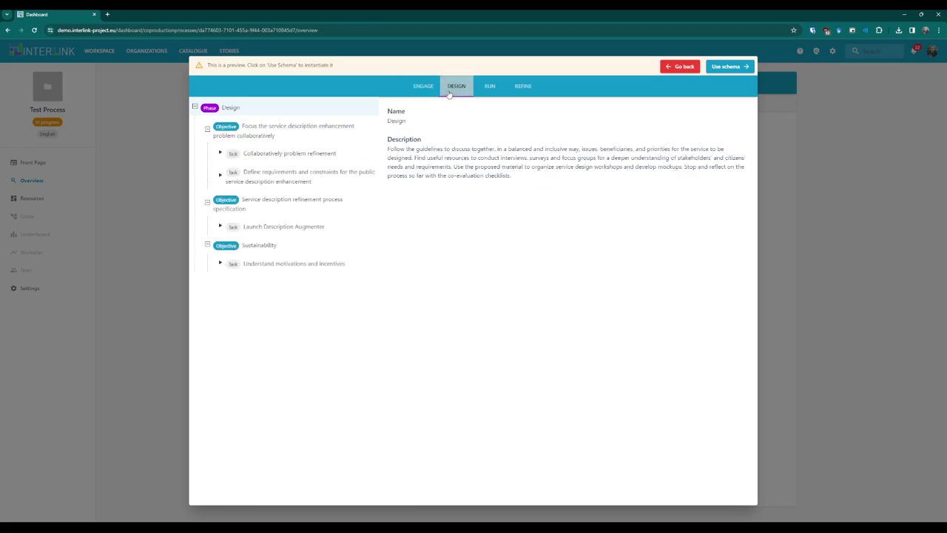
pyautogui.click(318, 153)
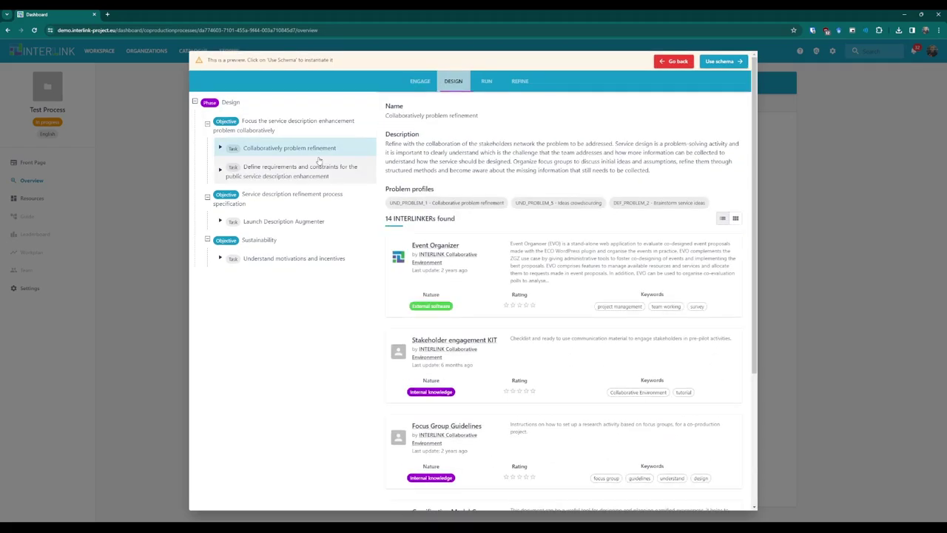
pyautogui.click(320, 171)
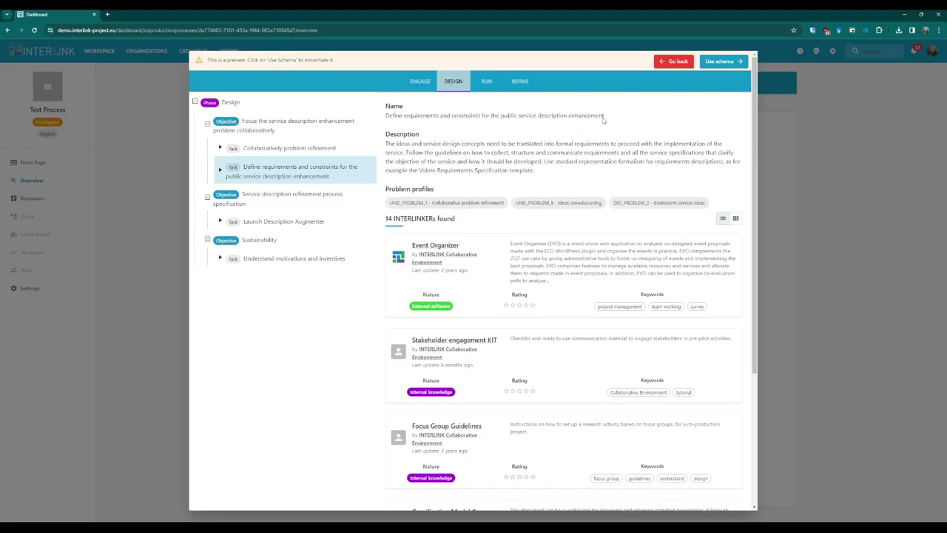
pyautogui.click(709, 66)
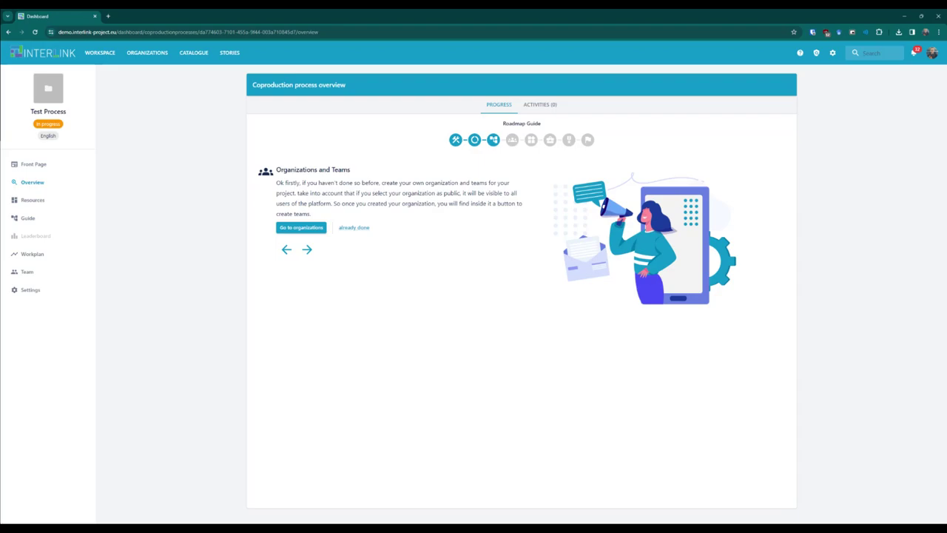
# Advance the roadmap to the grant-permissions step and open Teams Permissions.
pyautogui.click(353, 227)
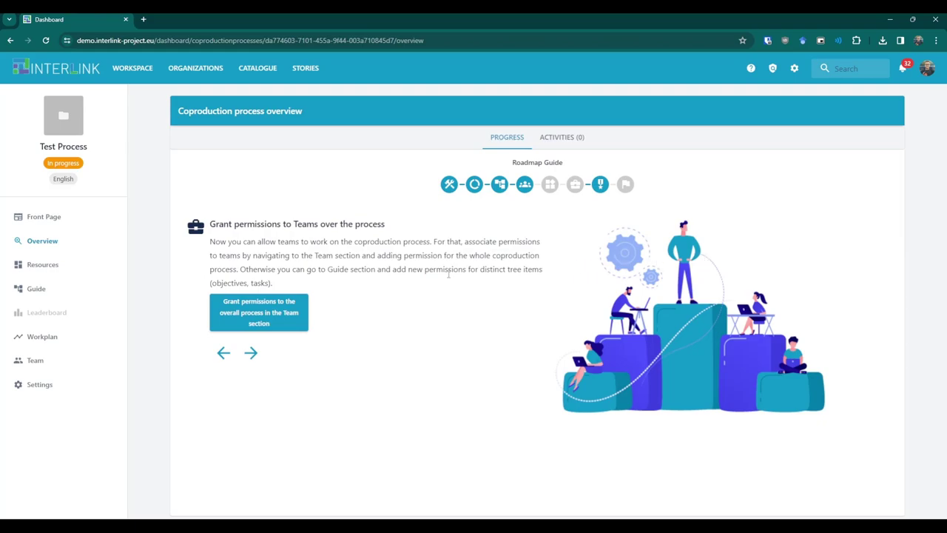
pyautogui.click(272, 301)
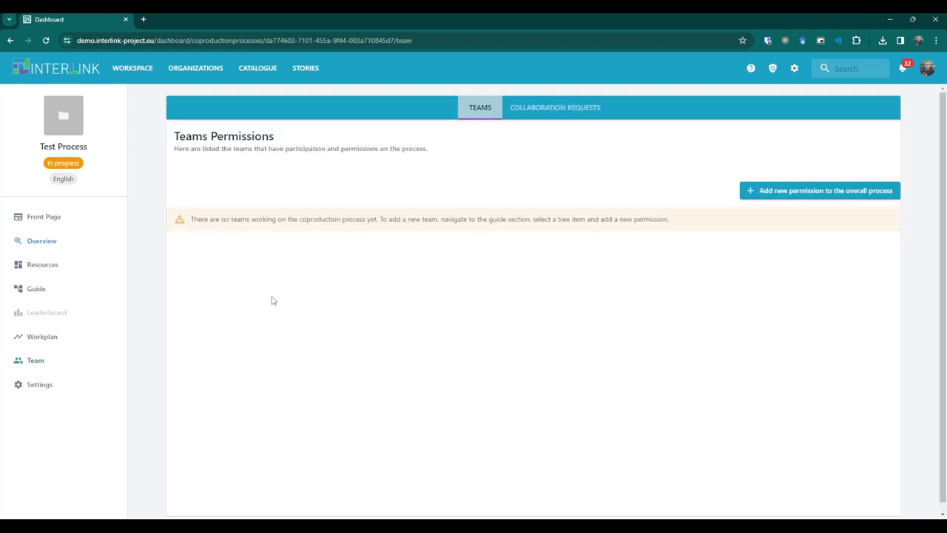
# Grant Universidad de Deusto's MORElab research team View and Create resources on the whole process.
pyautogui.click(808, 191)
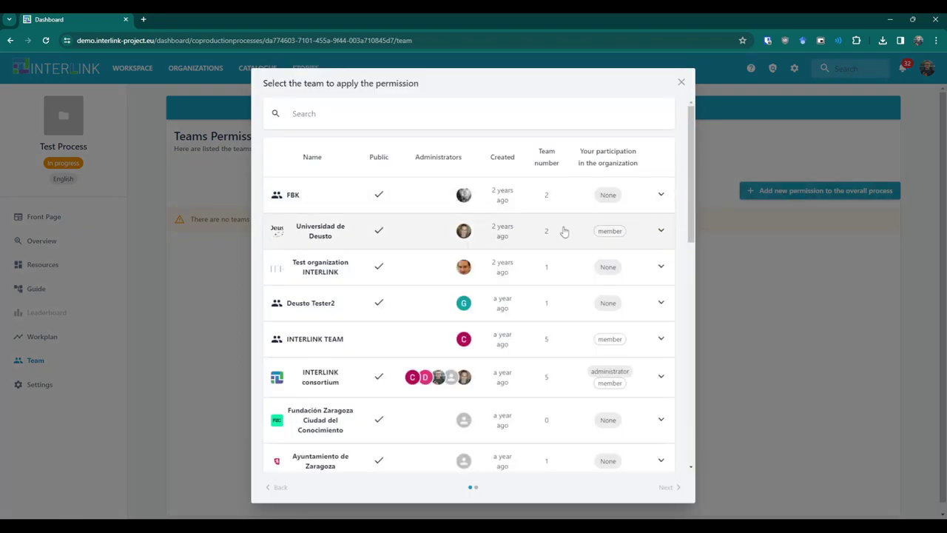
pyautogui.click(529, 241)
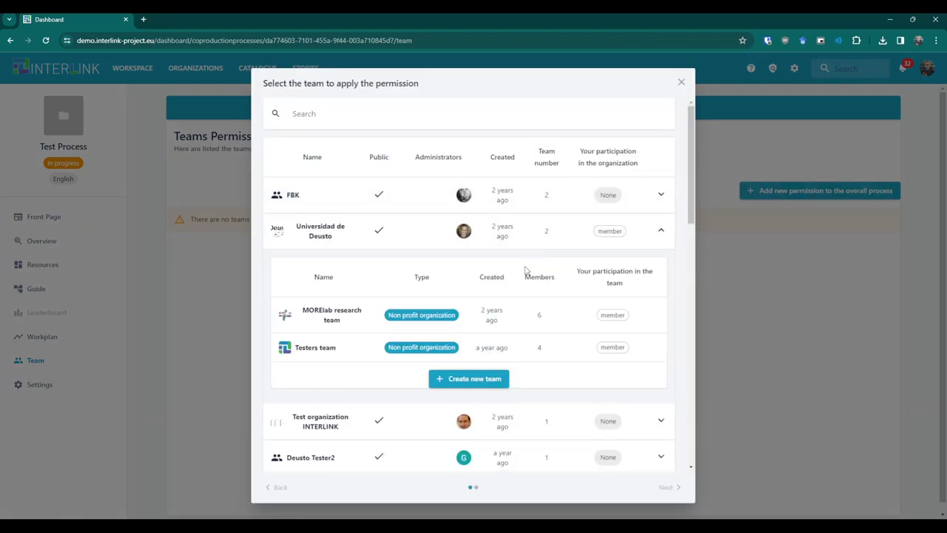
pyautogui.click(523, 316)
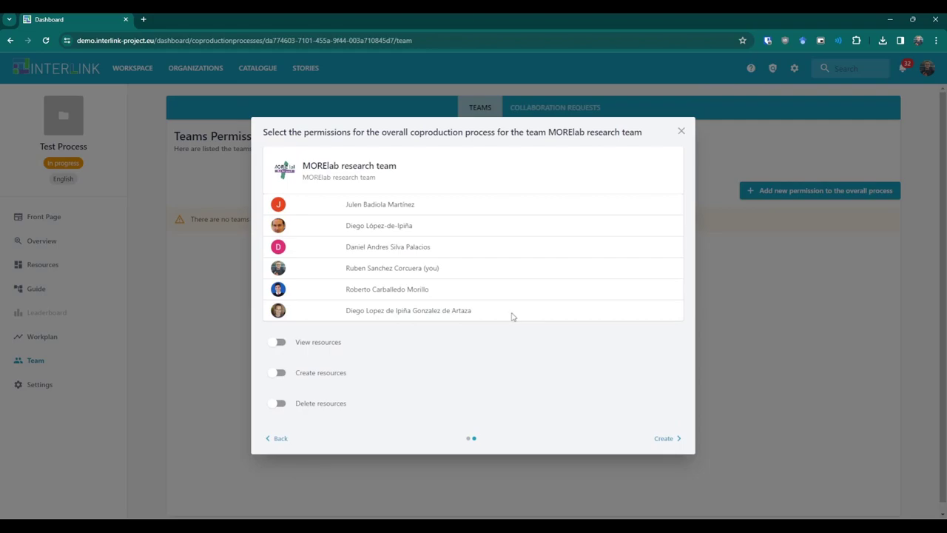
pyautogui.click(277, 342)
pyautogui.click(276, 373)
pyautogui.click(670, 438)
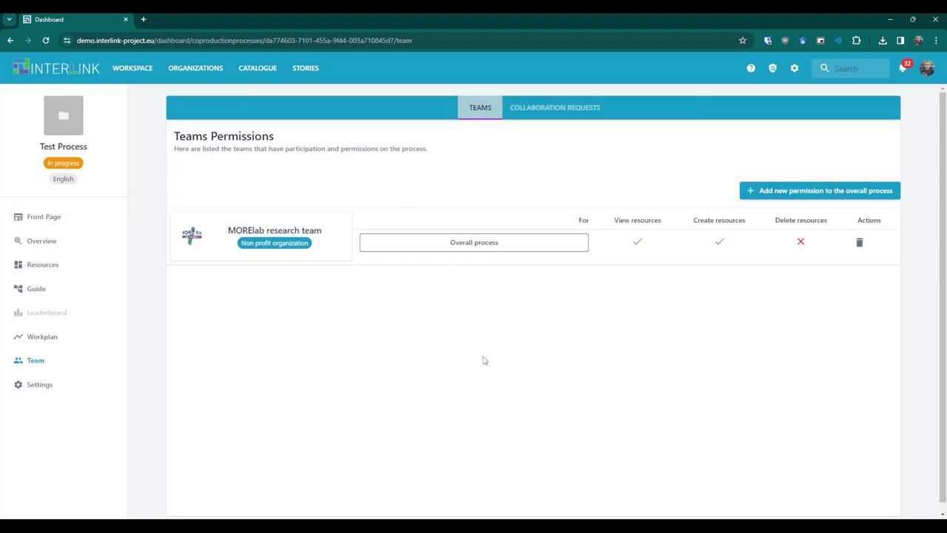
pyautogui.click(39, 297)
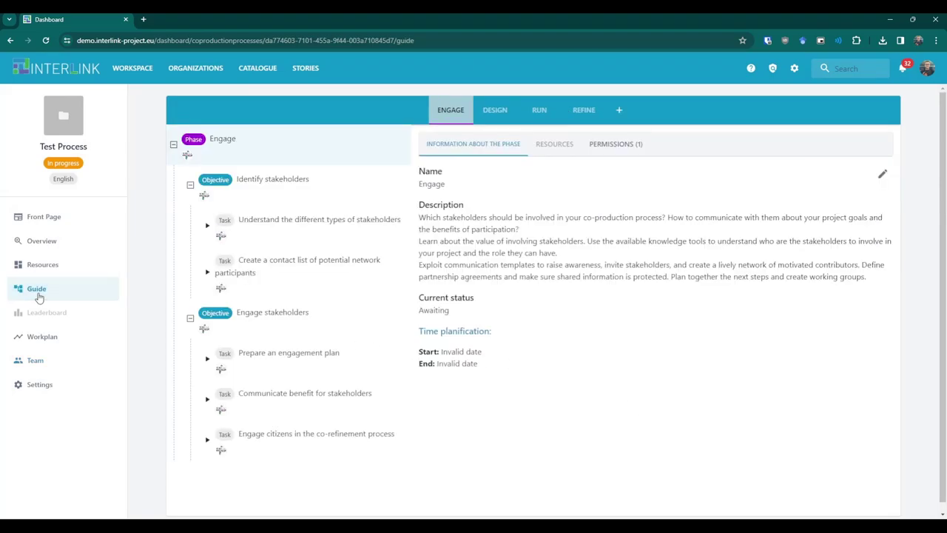
# Open the stakeholder-types task's permissions and start adding a new team permission.
pyautogui.click(269, 235)
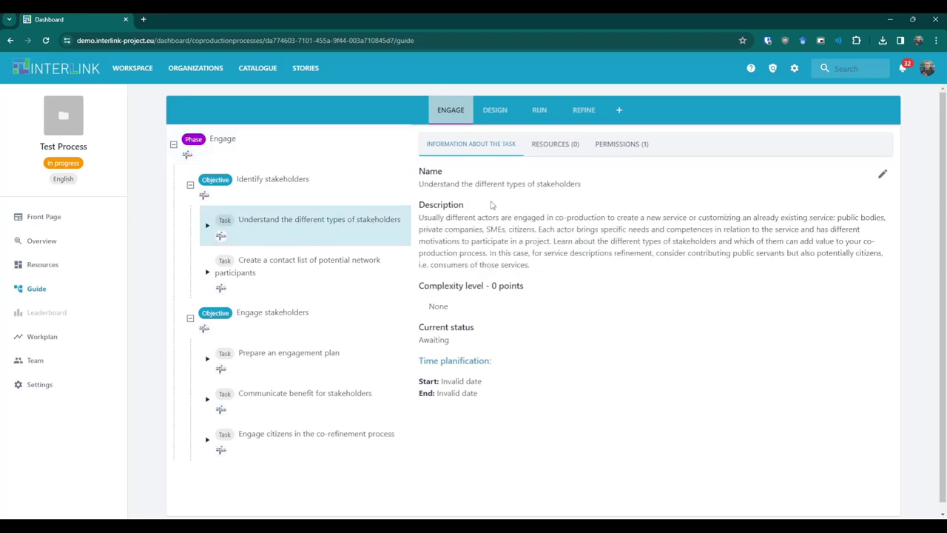
pyautogui.click(641, 153)
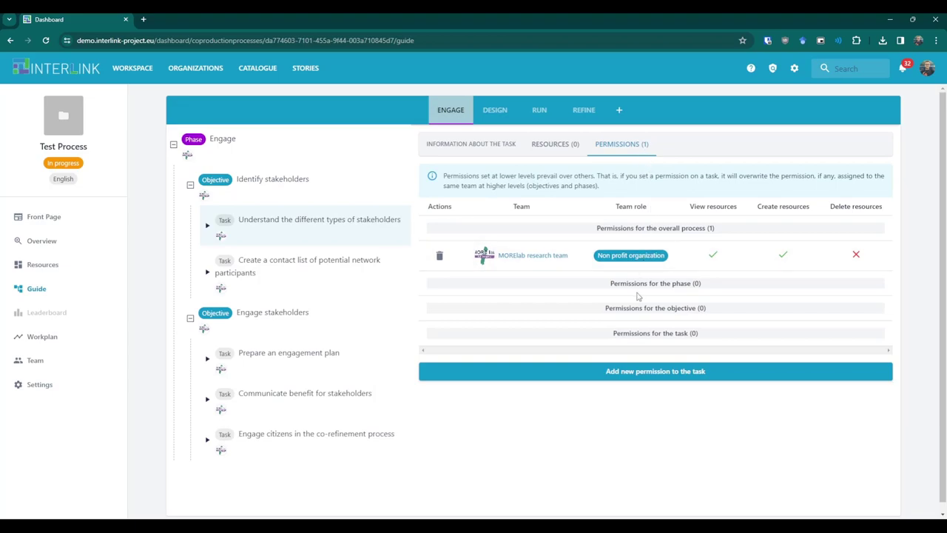
pyautogui.click(641, 370)
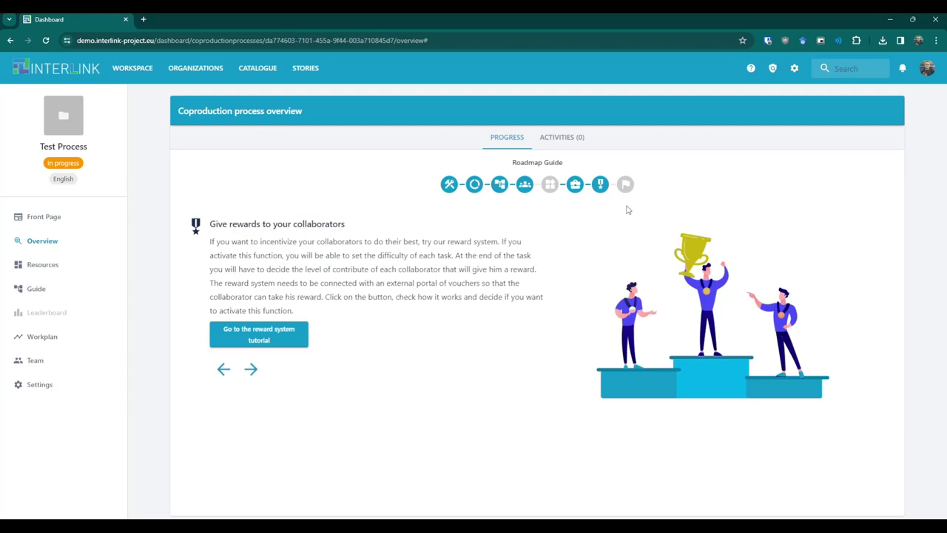
# Read through the reward system tutorial and activate rewards for Test Process.
pyautogui.click(276, 342)
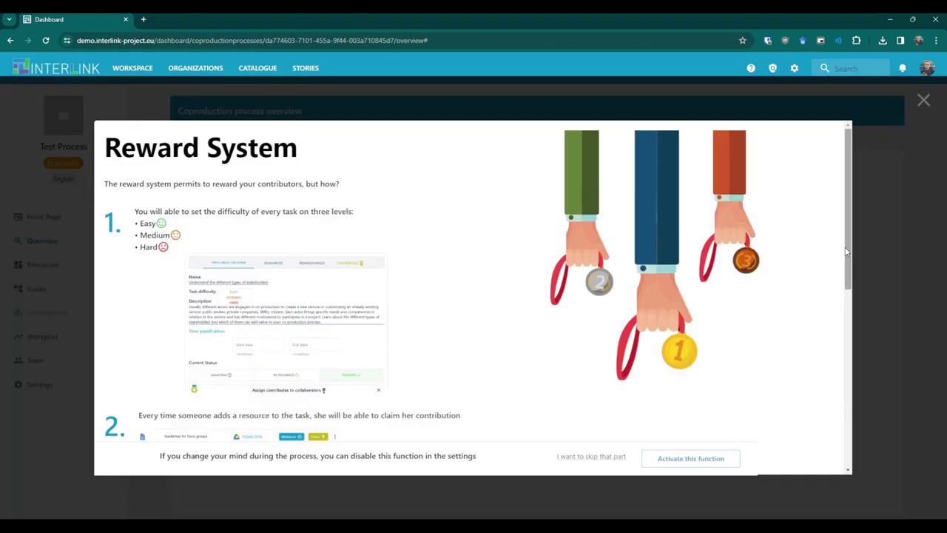
pyautogui.scroll(-1, 847, 255)
pyautogui.moveTo(846, 260); pyautogui.dragTo(828, 434)
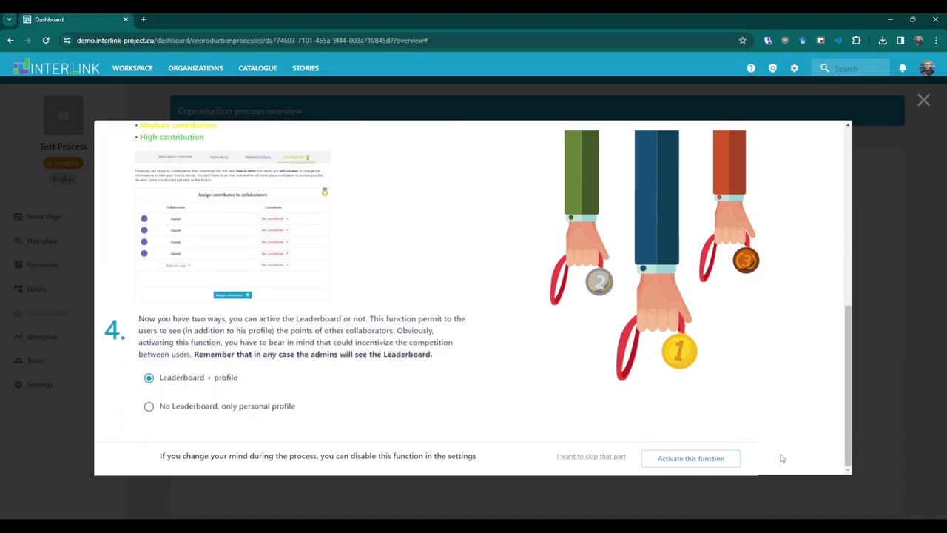
pyautogui.click(711, 467)
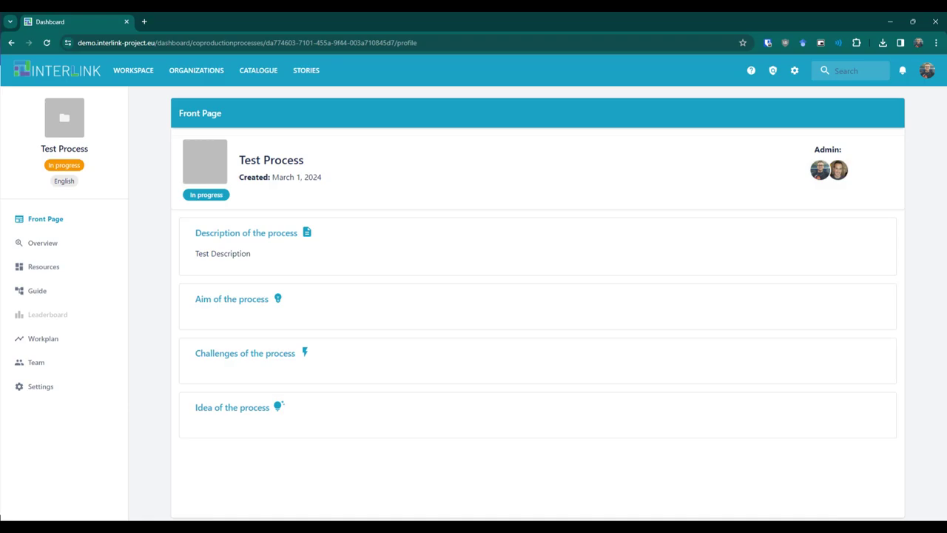
# Return to the Test Process overview to reach the stakeholder-types task.
pyautogui.click(43, 242)
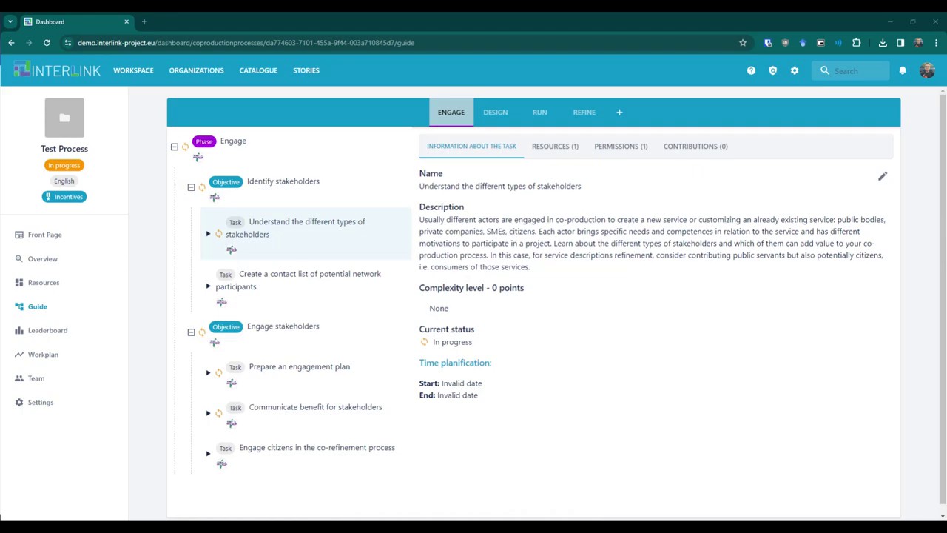
# Check the stakeholder-types task's resources, permissions and contributions, then view the points Leaderboard.
pyautogui.click(555, 146)
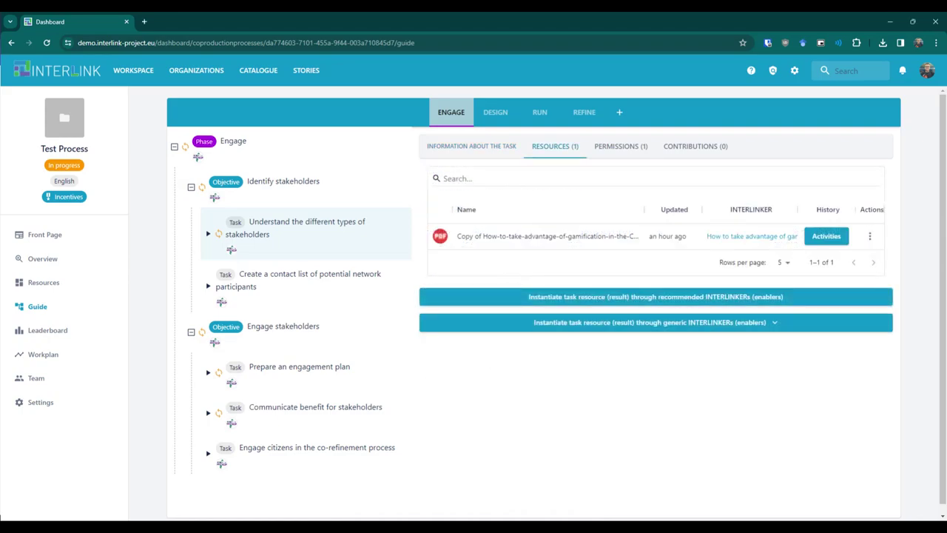
pyautogui.click(621, 146)
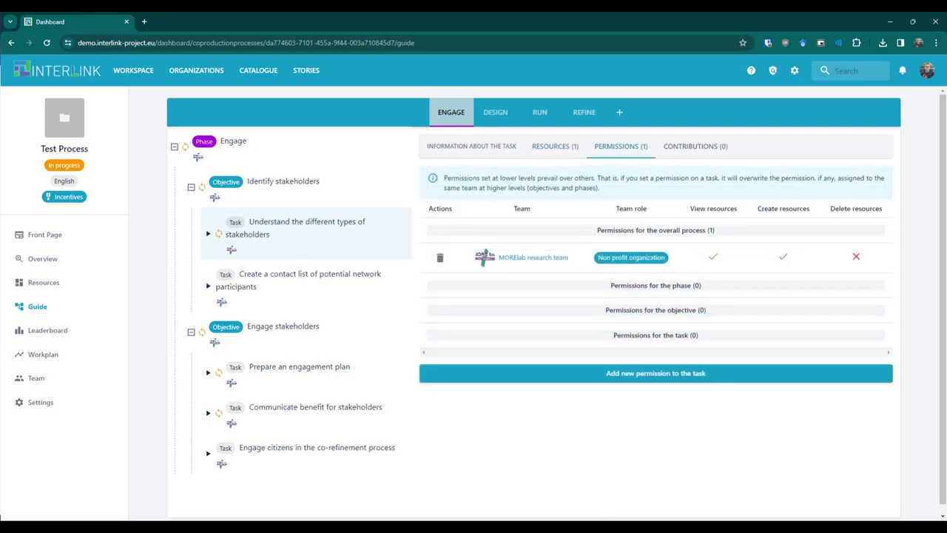
pyautogui.click(695, 146)
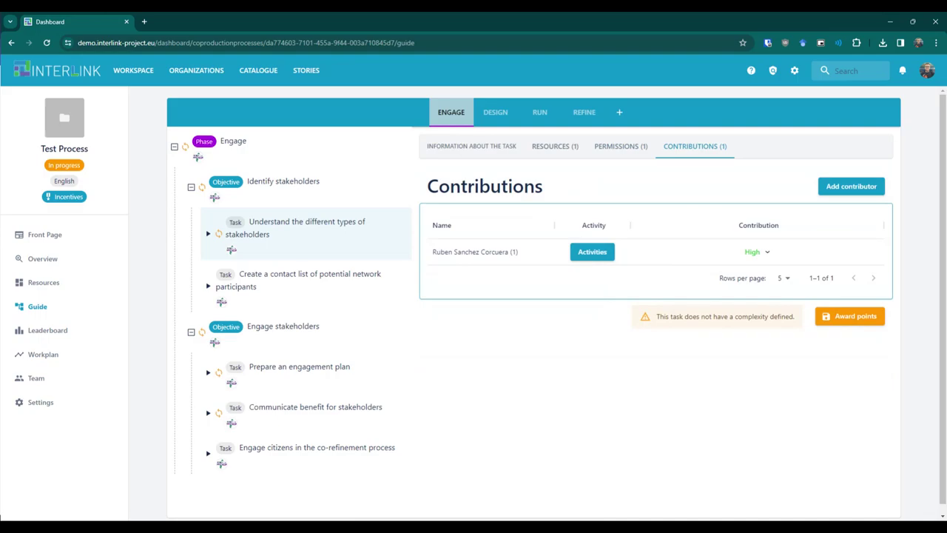
pyautogui.click(47, 330)
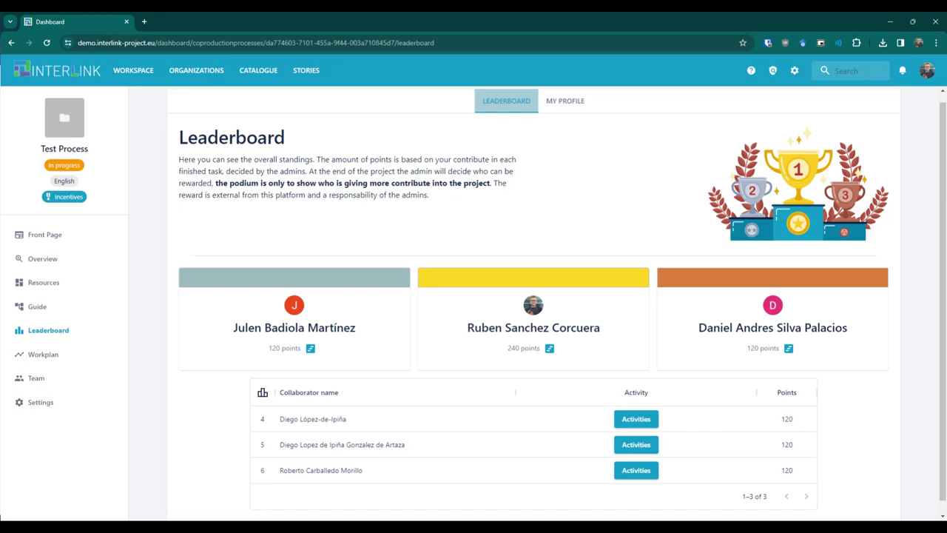
# View your own contribution profile, then the Engage phase Workplan timeline.
pyautogui.click(565, 100)
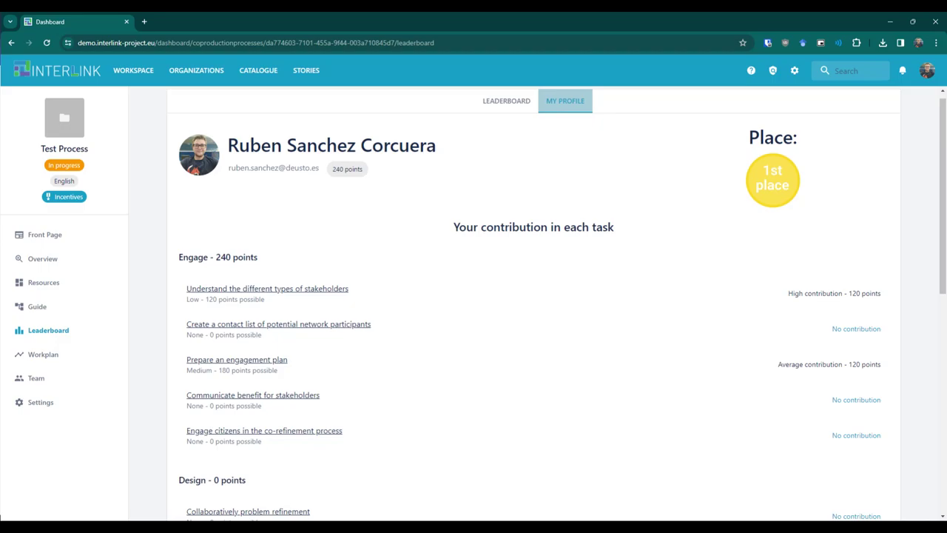
pyautogui.click(43, 354)
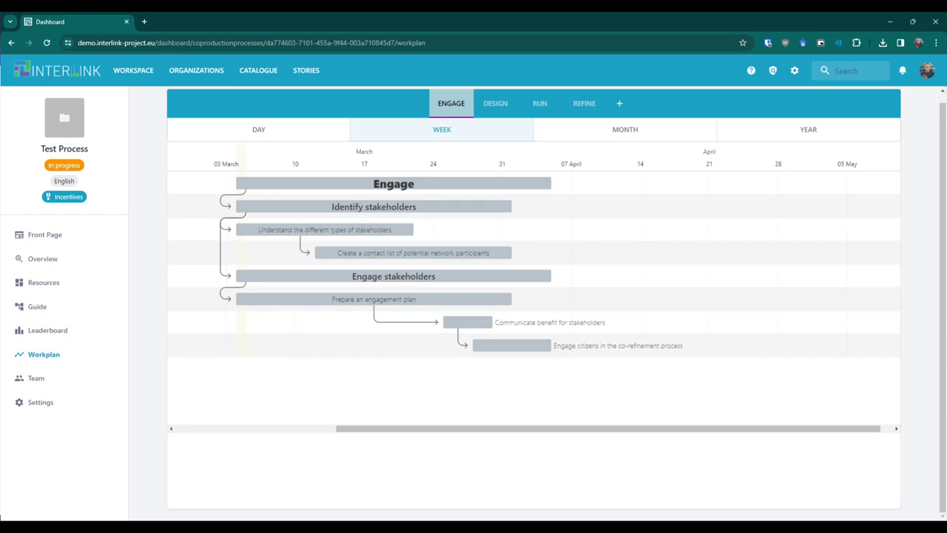
# Review Test Process's team permissions, then its Settings project info.
pyautogui.click(37, 379)
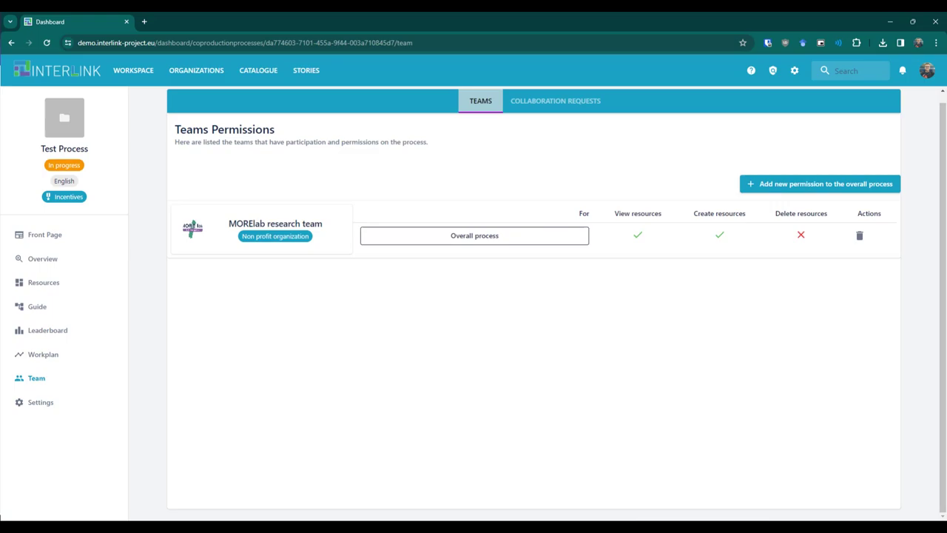
pyautogui.click(41, 401)
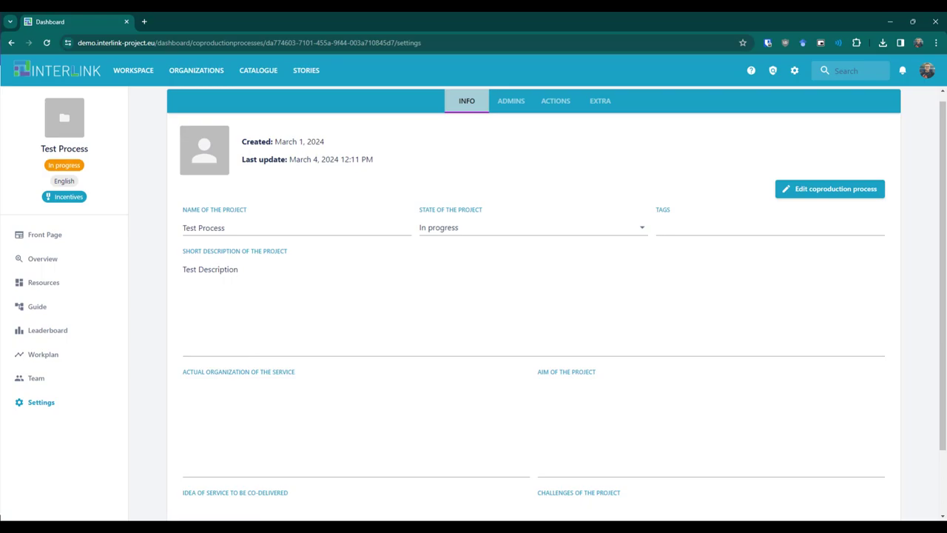
# Review the process administrators and the Clear, Delete and Clone actions in Settings.
pyautogui.click(510, 101)
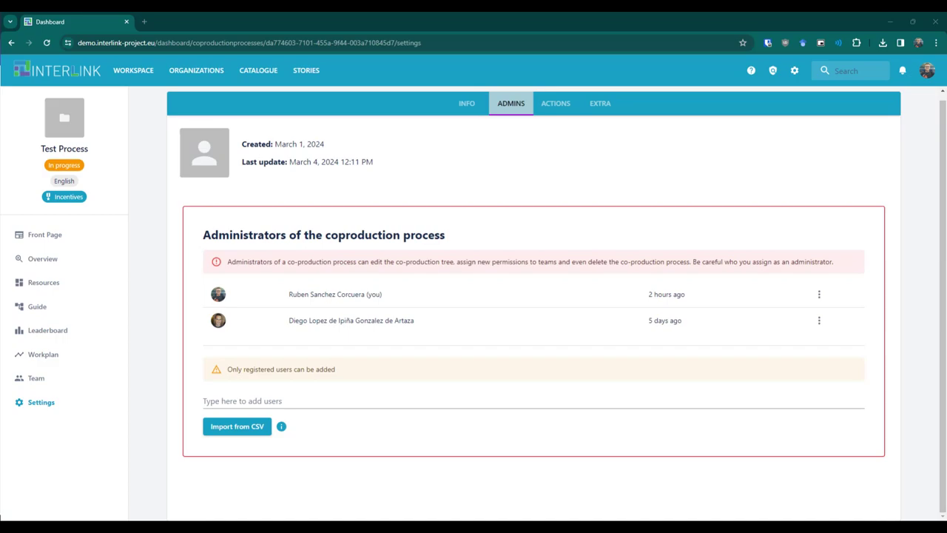
pyautogui.click(555, 102)
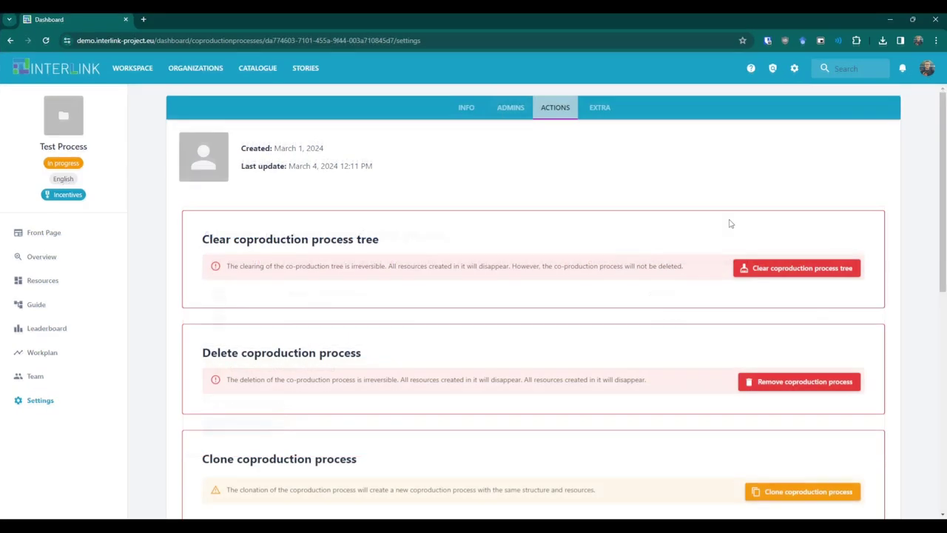
pyautogui.moveTo(943, 134); pyautogui.dragTo(925, 352)
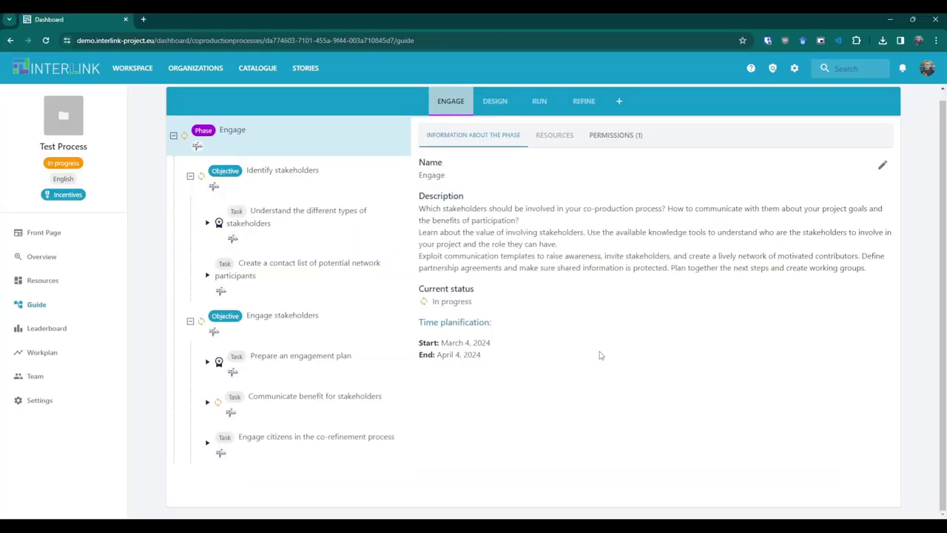
# Save the Engage phase unchanged, then show the stakeholder-types task's details.
pyautogui.click(882, 165)
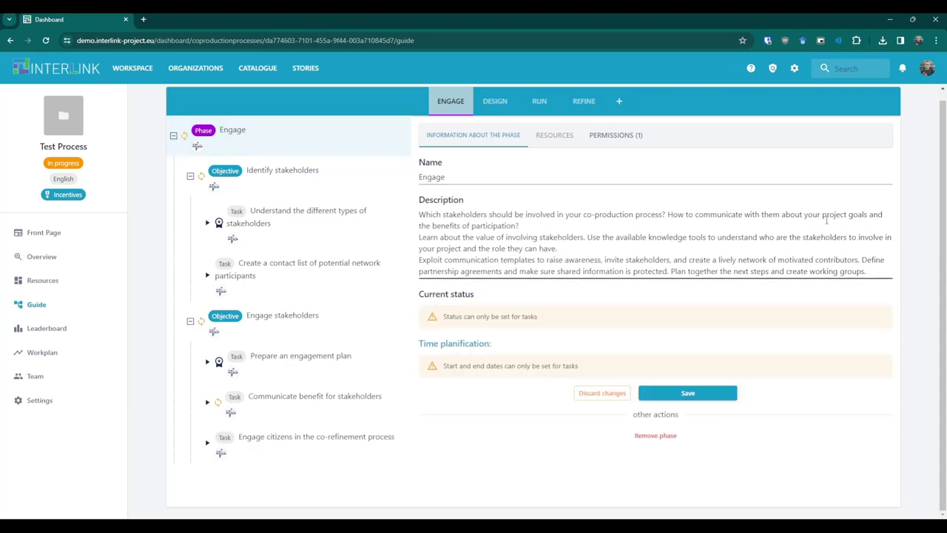
pyautogui.click(725, 395)
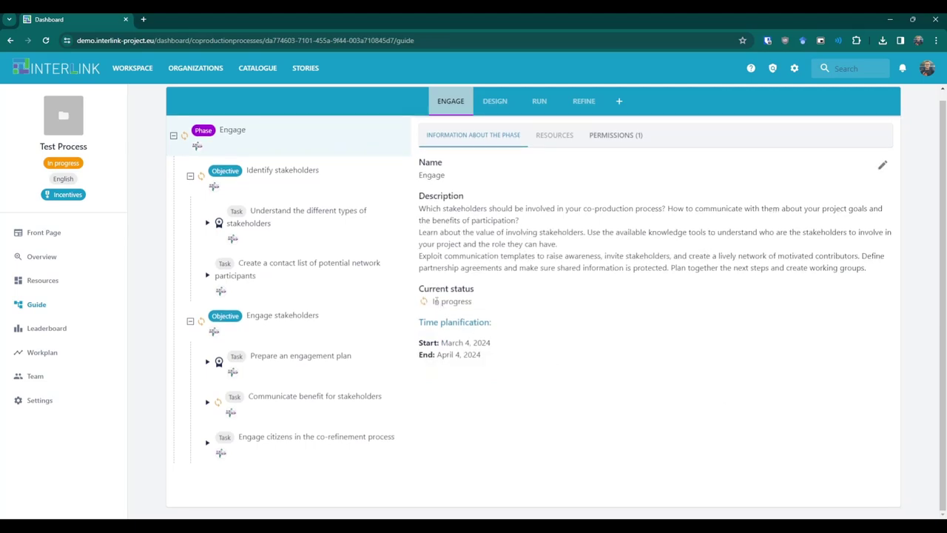
pyautogui.click(352, 248)
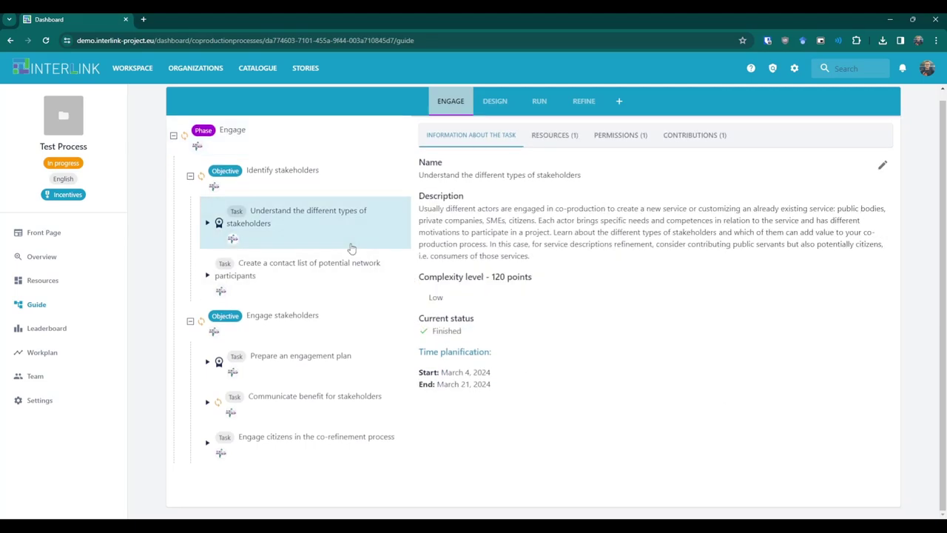
# Try In progress and Awaiting statuses and February 2024 dates on the task, then discard.
pyautogui.click(883, 165)
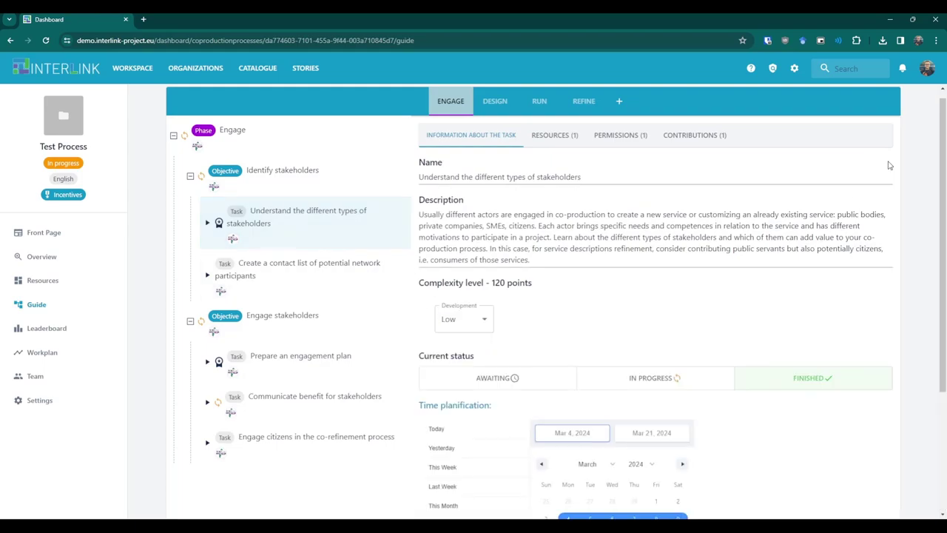
pyautogui.click(656, 379)
pyautogui.click(556, 381)
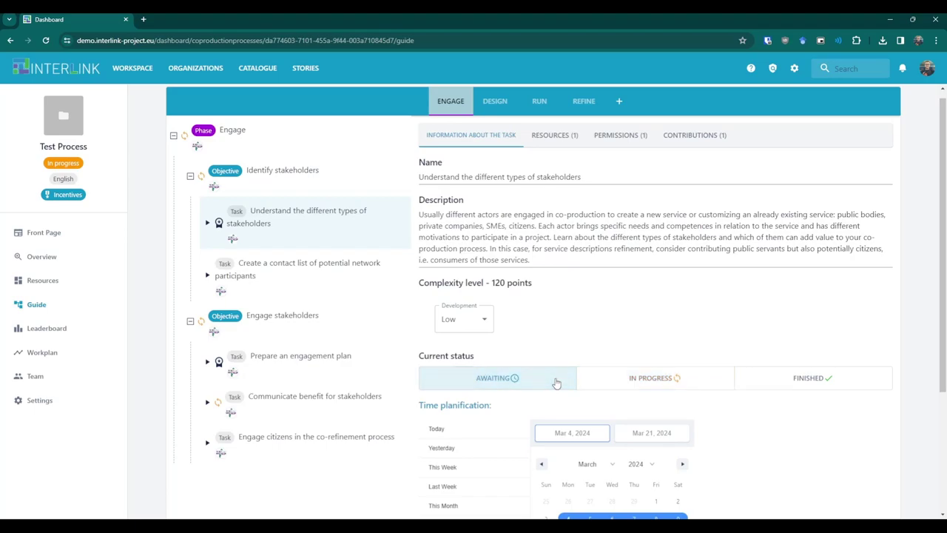
pyautogui.scroll(-2, 556, 383)
pyautogui.click(543, 317)
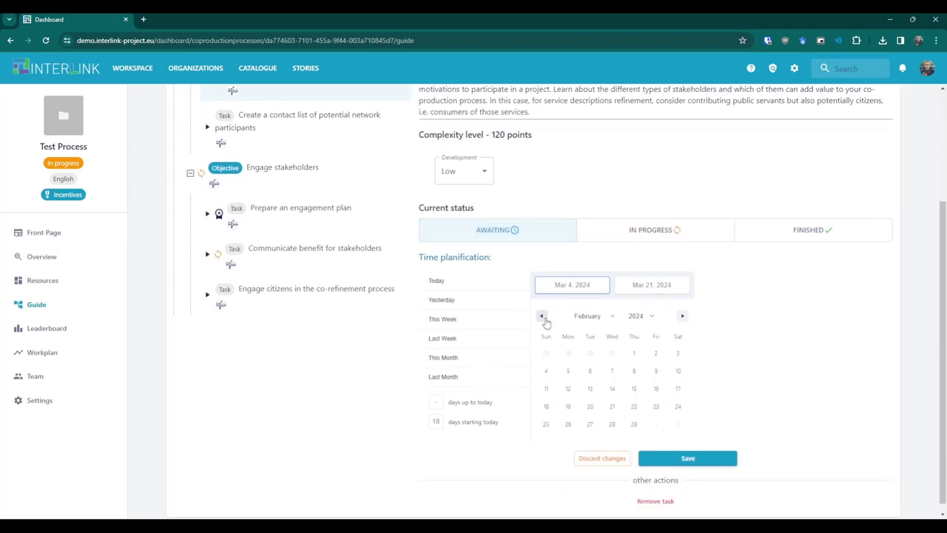
pyautogui.click(599, 459)
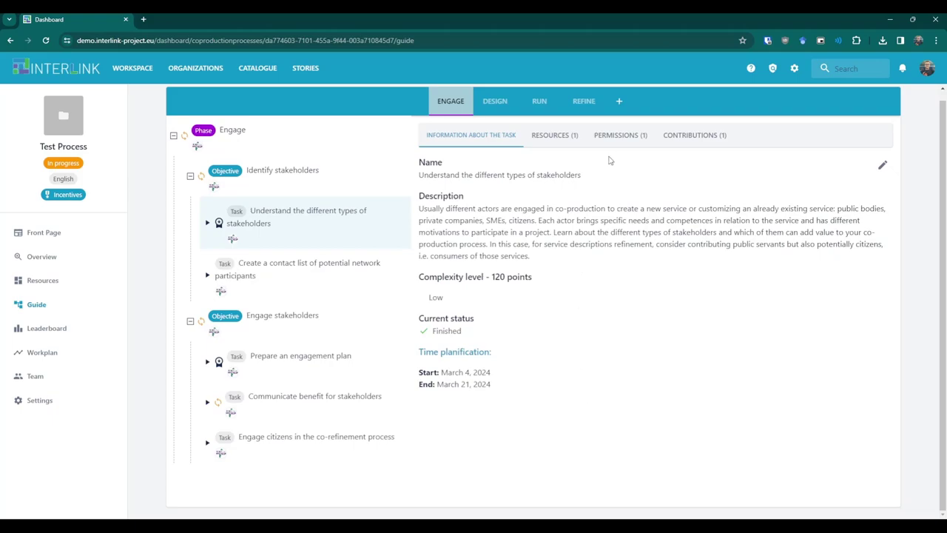
# Create task 'New Task' ('Description') under Identify stakeholders, prerequisite the stakeholder-types task.
pyautogui.click(619, 102)
pyautogui.click(579, 207)
pyautogui.click(545, 260)
pyautogui.click(541, 235)
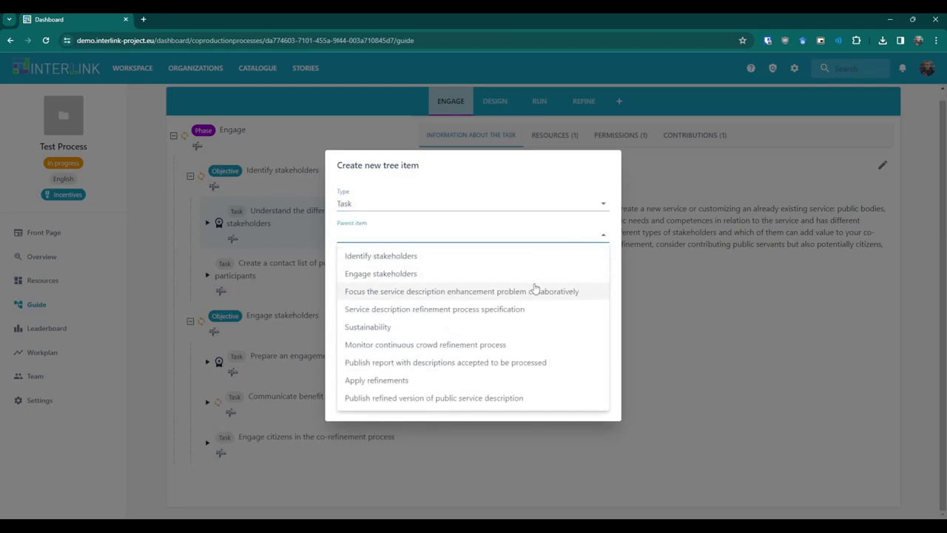
pyautogui.click(524, 259)
pyautogui.click(524, 265)
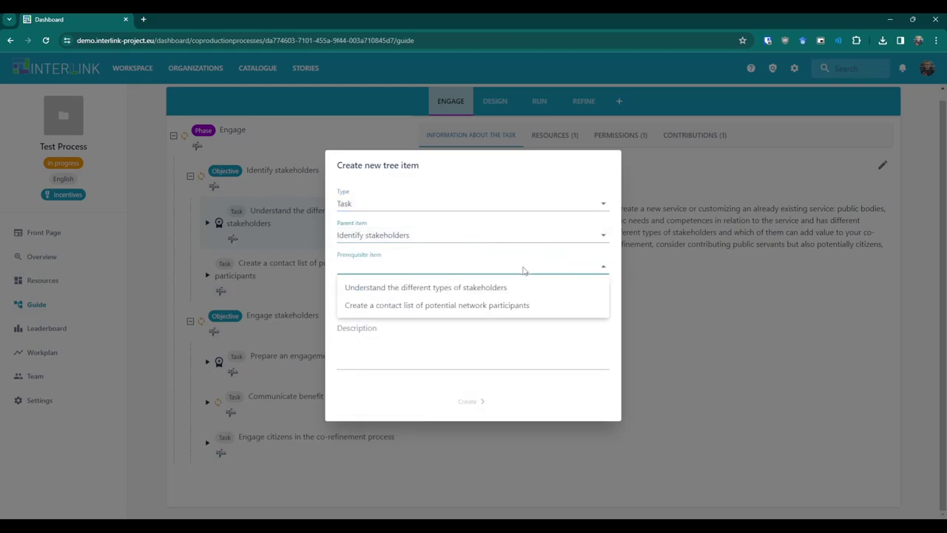
pyautogui.click(524, 289)
pyautogui.click(520, 293)
pyautogui.write('New Task')
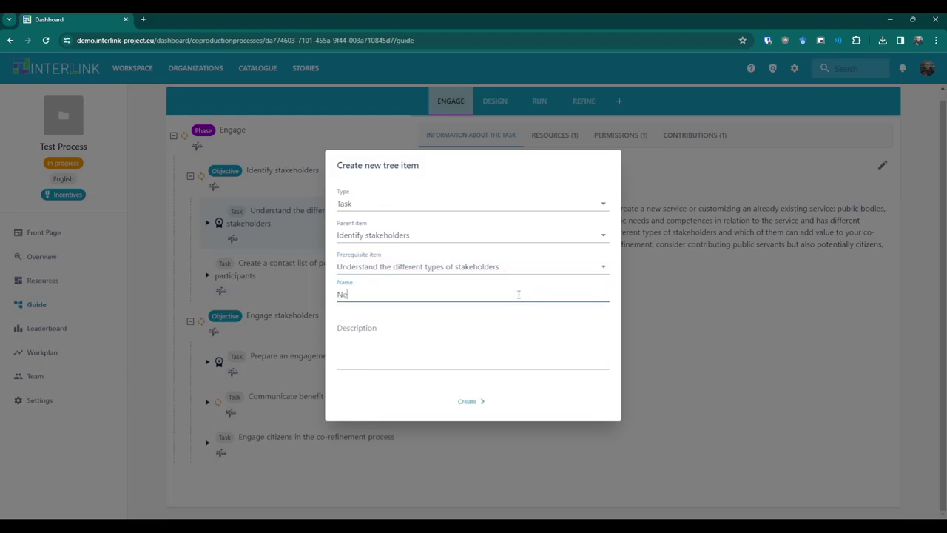
pyautogui.write('Desc')
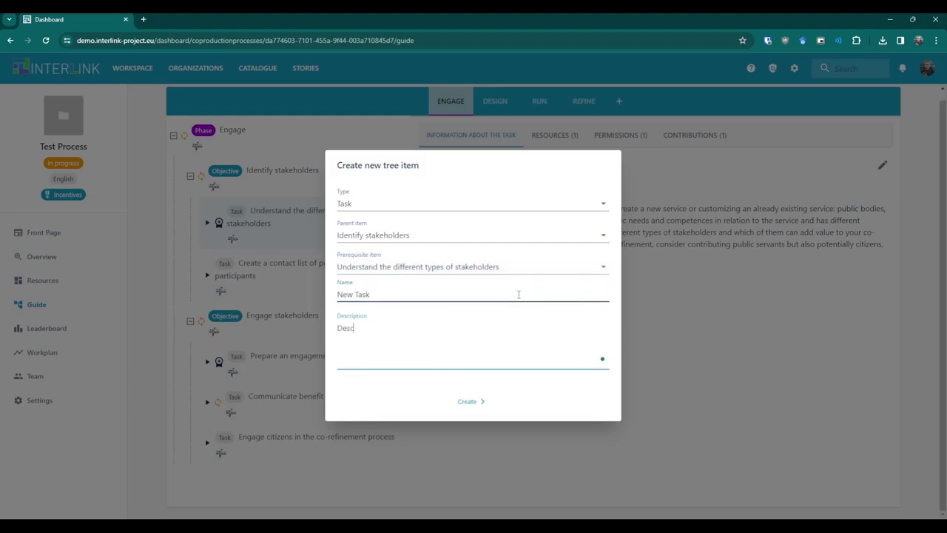
pyautogui.write('ription')
pyautogui.click(469, 403)
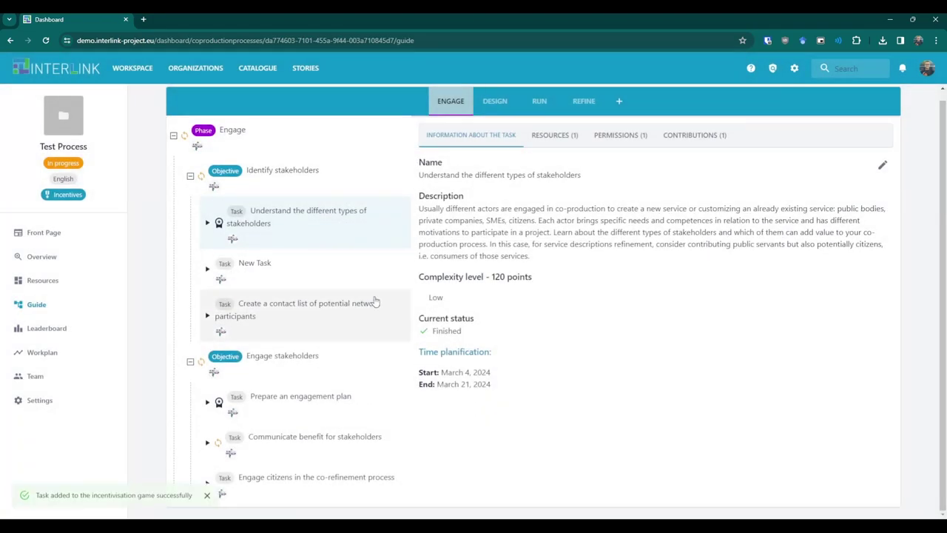
pyautogui.click(360, 280)
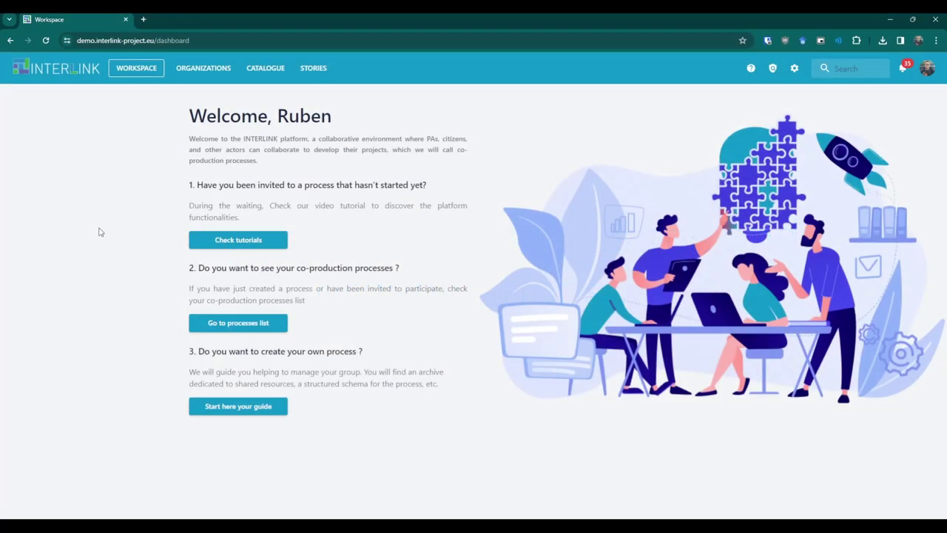
# Create organization 'New Organization', described 'New Org', with default team type Citizens.
pyautogui.click(205, 75)
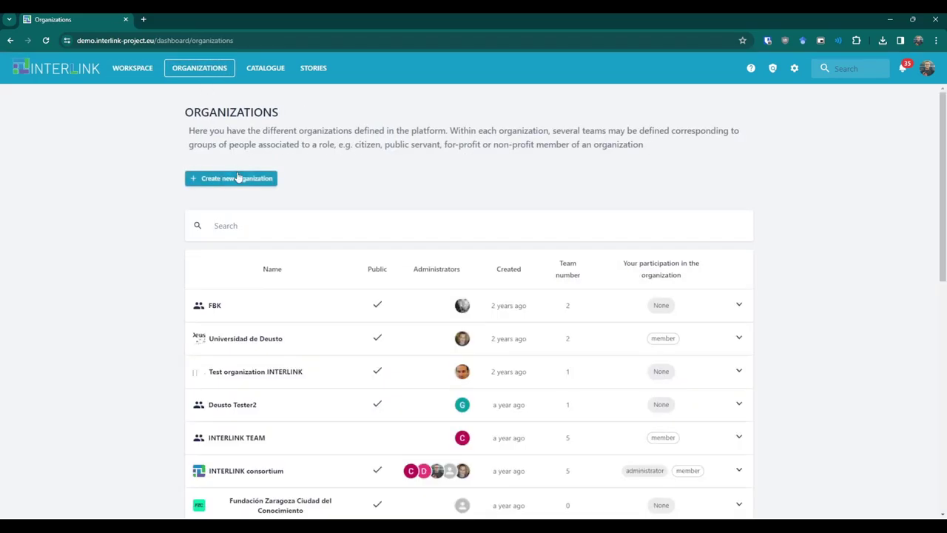
pyautogui.click(237, 175)
pyautogui.write('New Organization')
pyautogui.press('Tab')
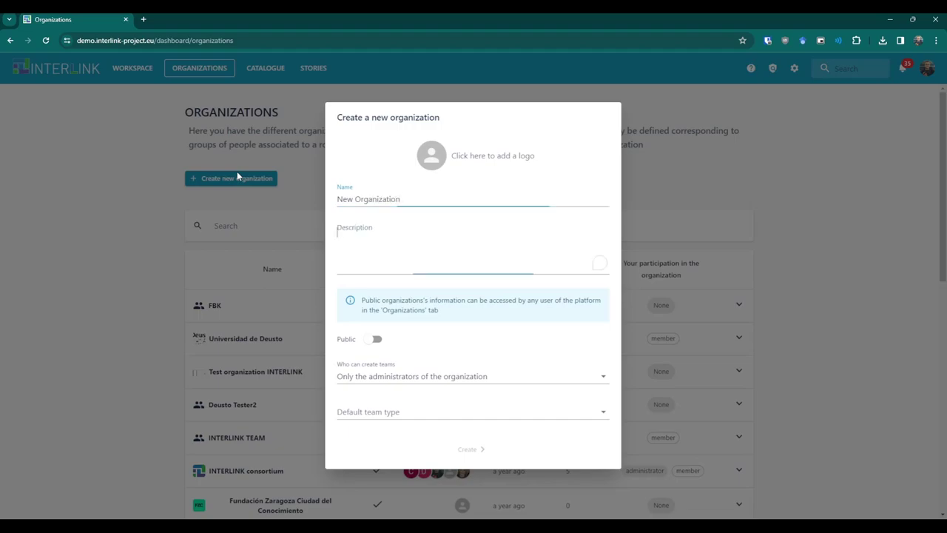
pyautogui.write('New Org')
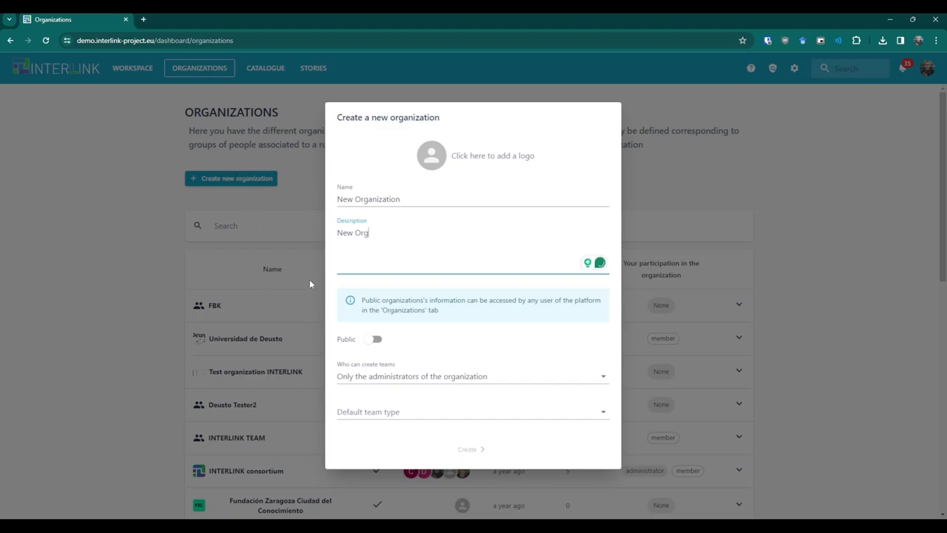
pyautogui.click(439, 413)
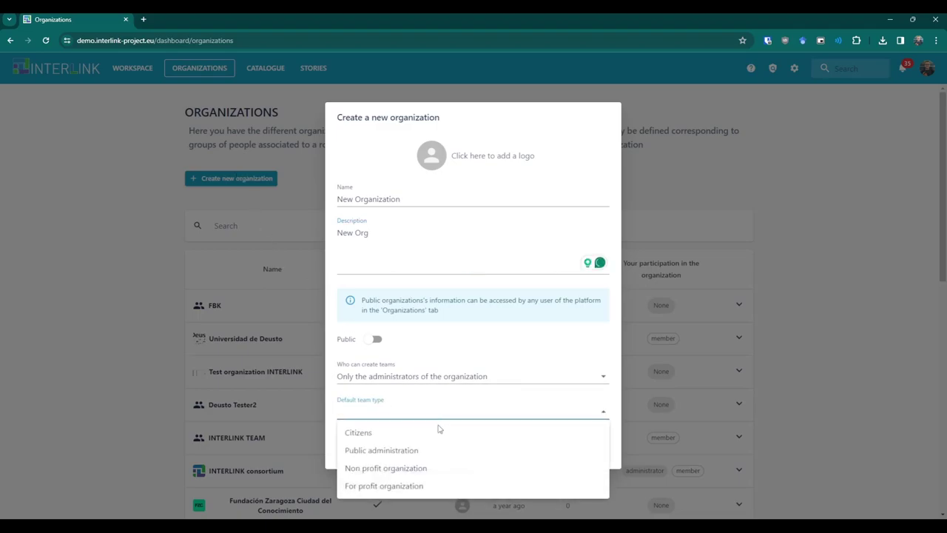
pyautogui.click(437, 432)
pyautogui.click(466, 451)
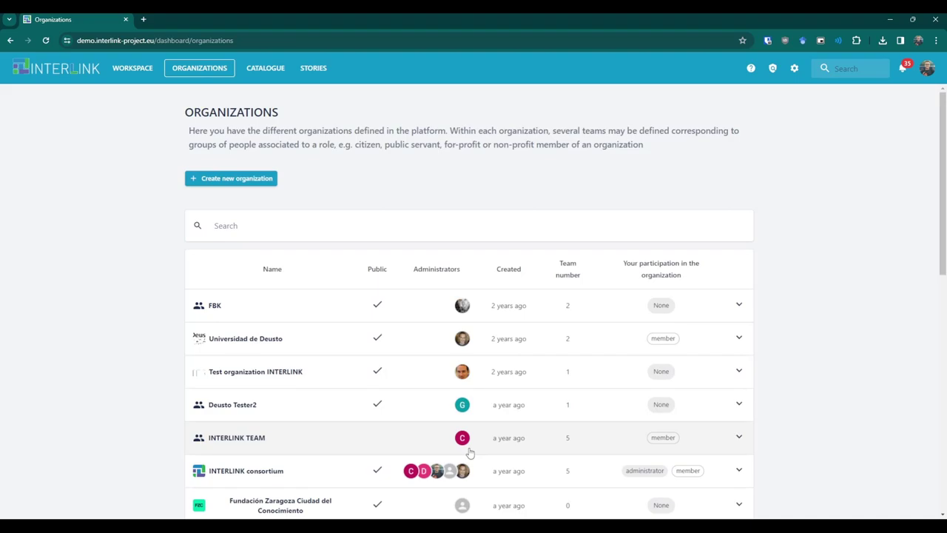
# Start a team in New Organization named 'New Team' with description 'New Team'.
pyautogui.scroll(-5, 469, 451)
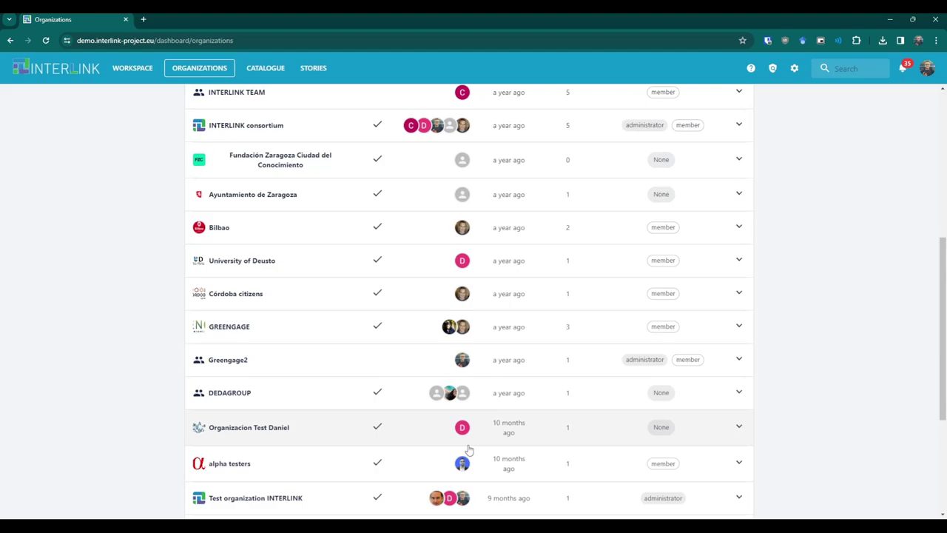
pyautogui.scroll(-3, 470, 450)
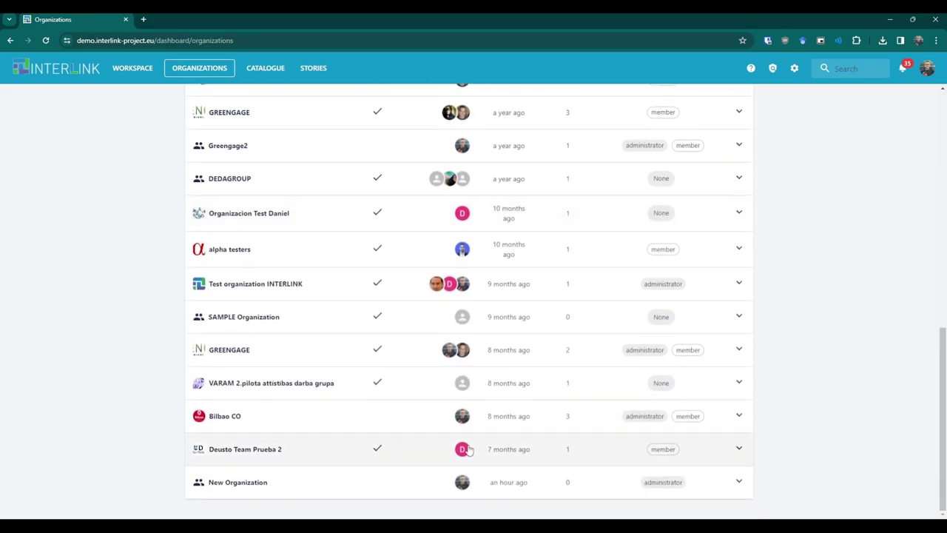
pyautogui.click(435, 480)
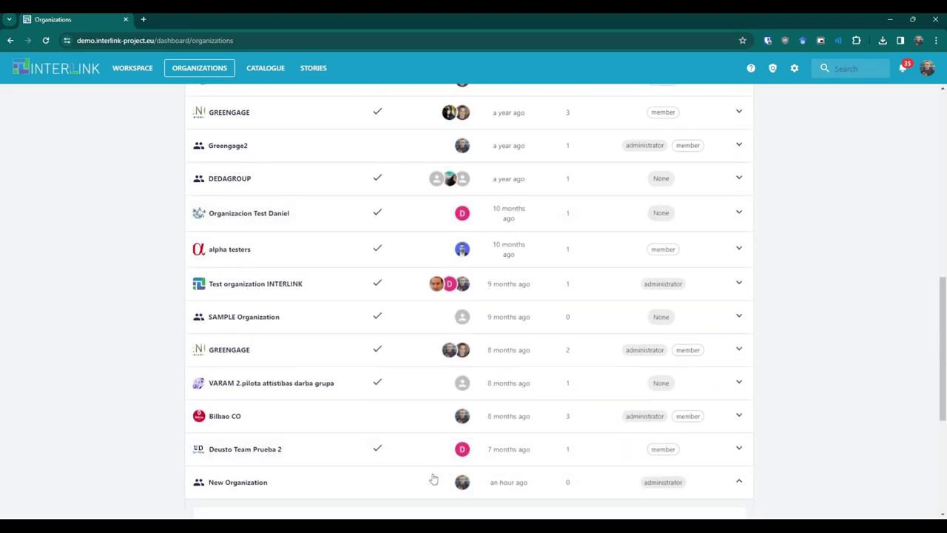
pyautogui.scroll(-3, 434, 479)
pyautogui.scroll(-1, 434, 479)
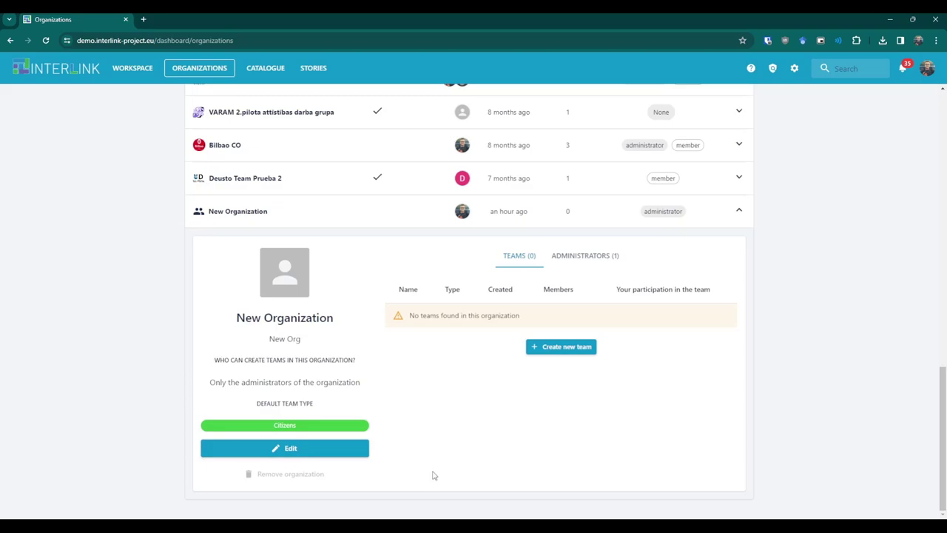
pyautogui.click(560, 349)
pyautogui.write('New Team')
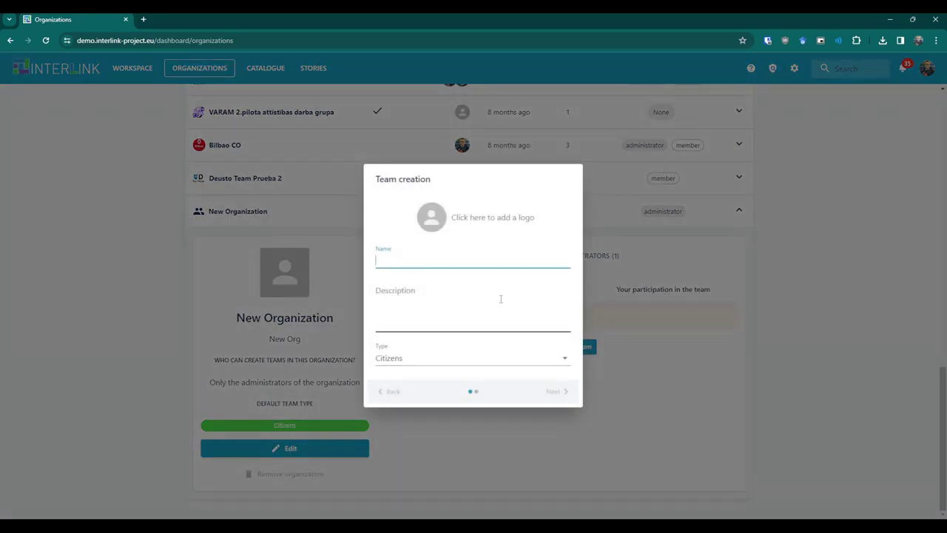
pyautogui.click(500, 299)
pyautogui.write('New Team')
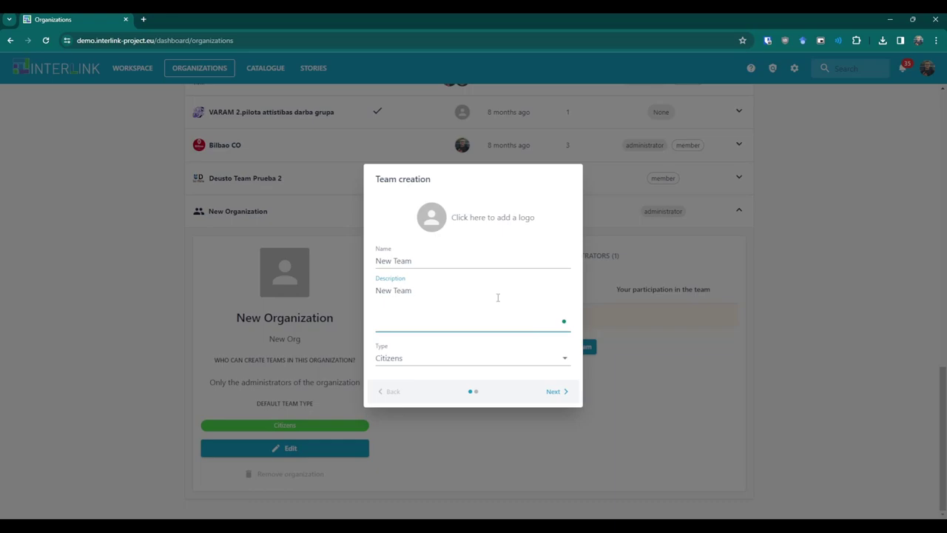
# Keep Citizens as the team type and add another member by their e-mail address.
pyautogui.click(529, 362)
pyautogui.click(529, 363)
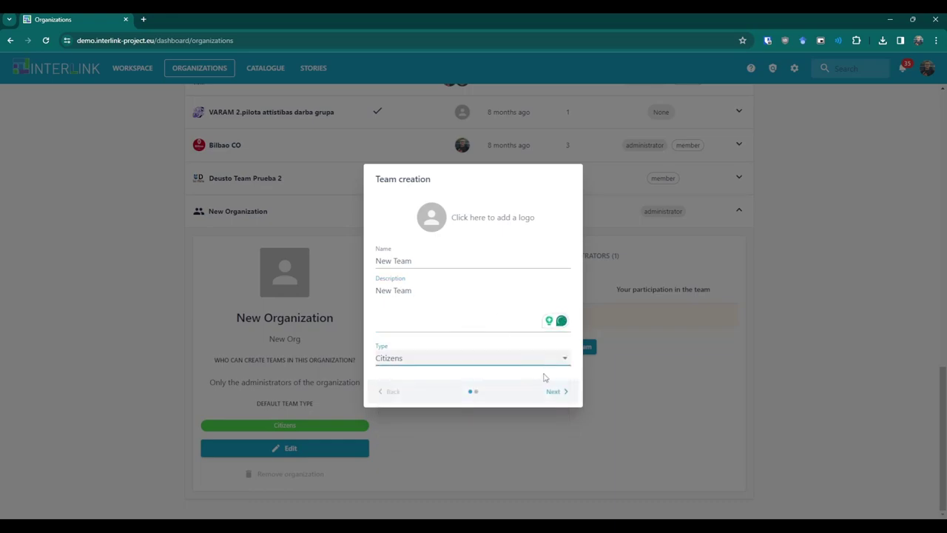
pyautogui.click(554, 390)
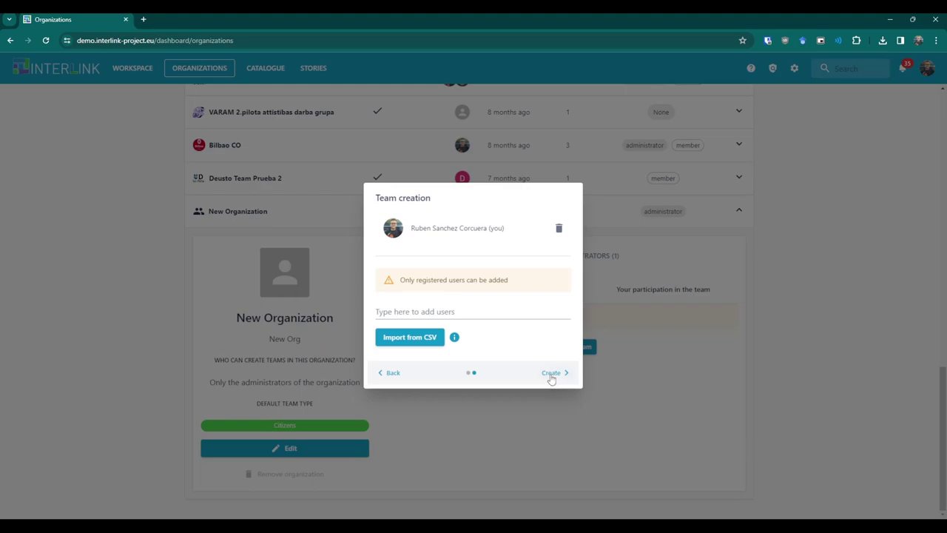
pyautogui.click(507, 312)
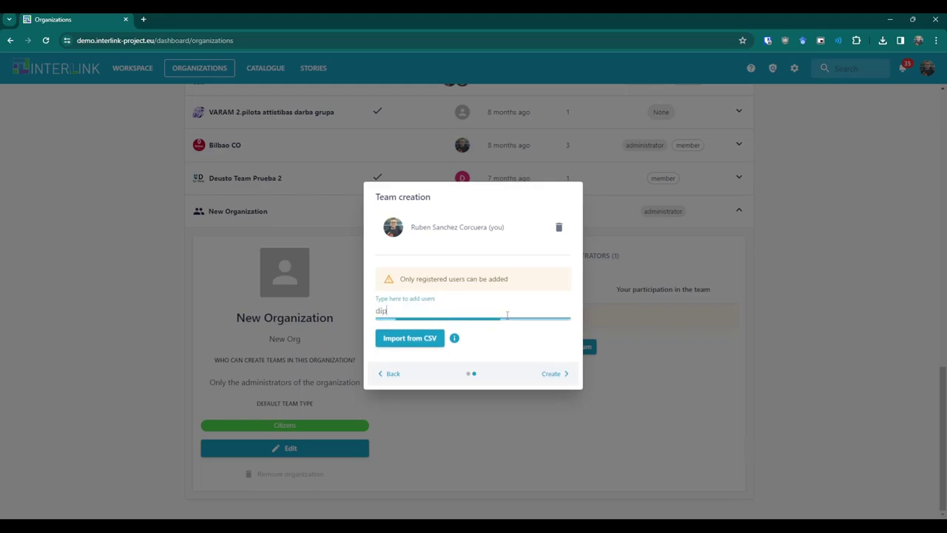
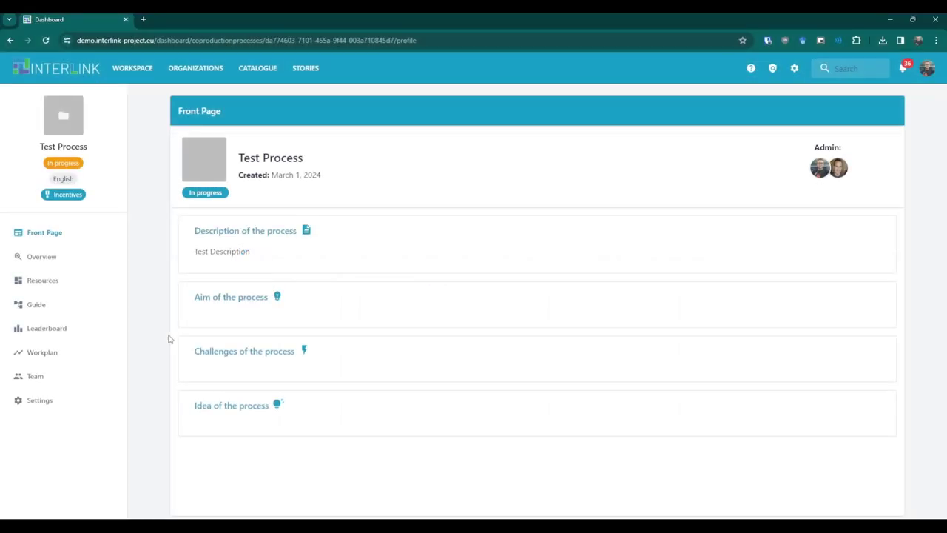
# From New Task's Resources in the guide, choose the generic 'Create a Google Drive document' INTERLINKER.
pyautogui.click(80, 315)
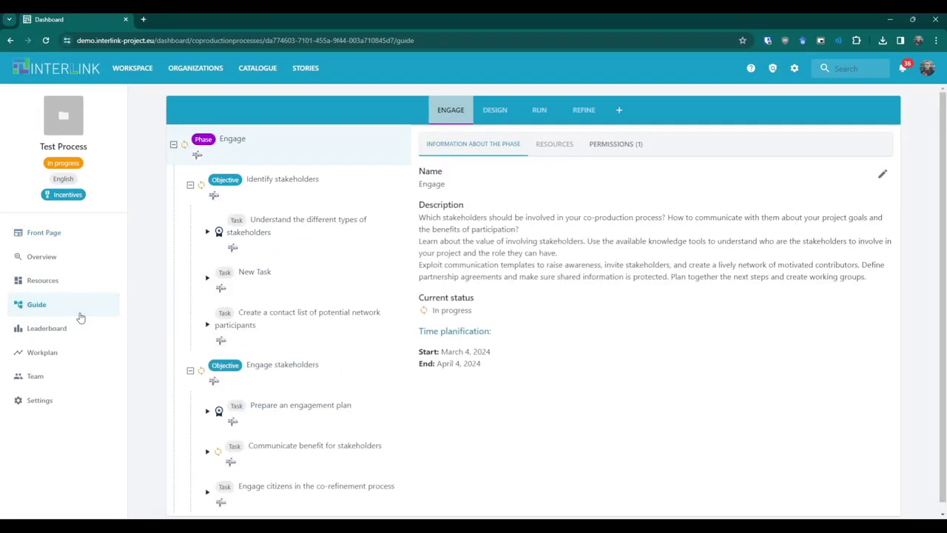
pyautogui.click(270, 283)
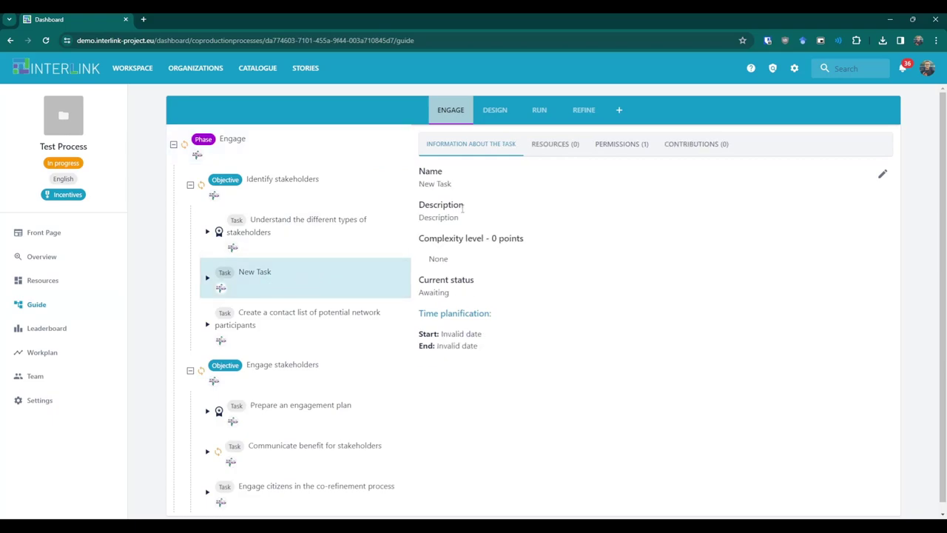
pyautogui.click(552, 153)
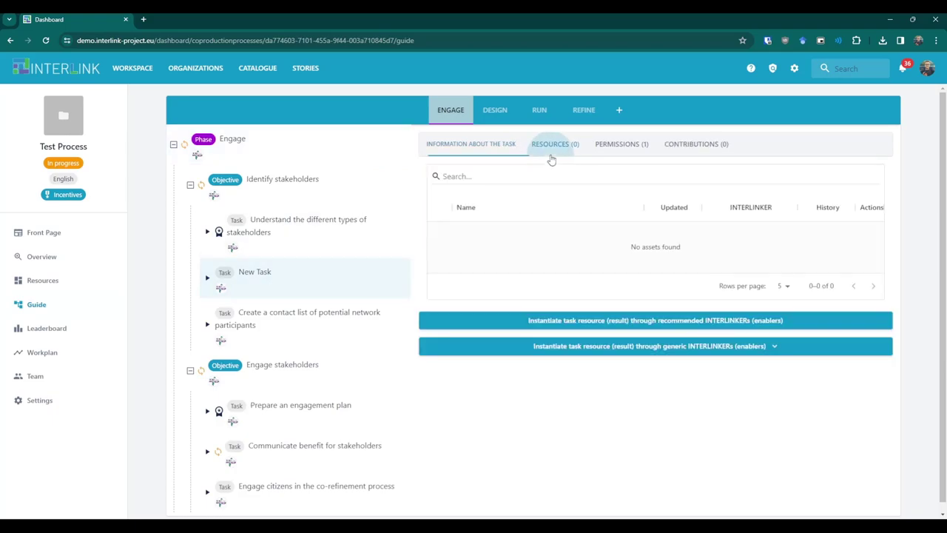
pyautogui.click(606, 349)
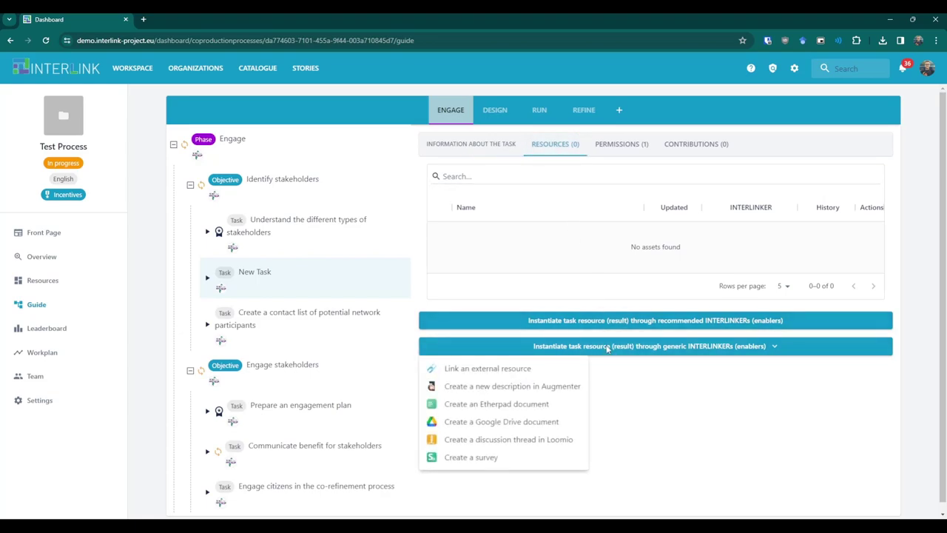
pyautogui.click(552, 422)
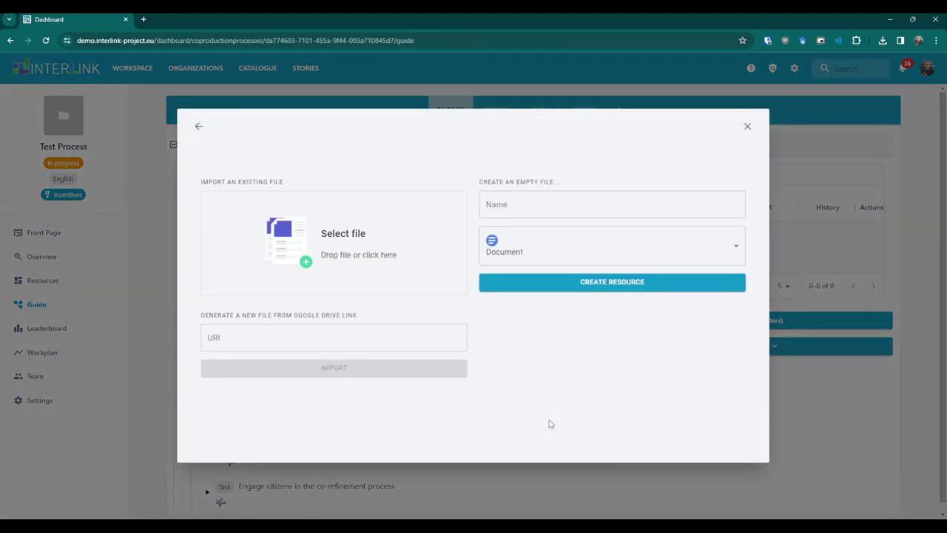
# Create a Google Drive Slide file named 'Presentation' as the task's resource.
pyautogui.click(560, 251)
pyautogui.click(552, 315)
pyautogui.click(552, 206)
pyautogui.write('Presentation')
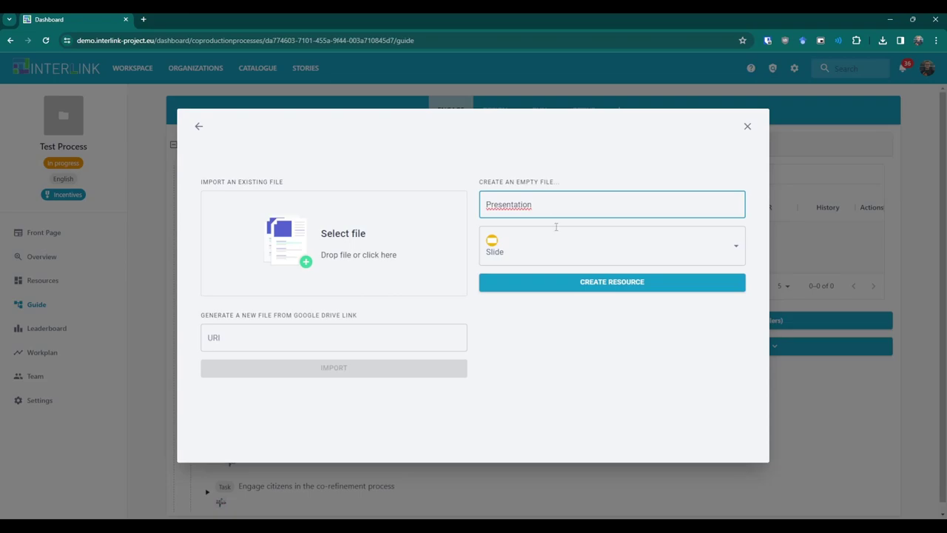
pyautogui.click(571, 283)
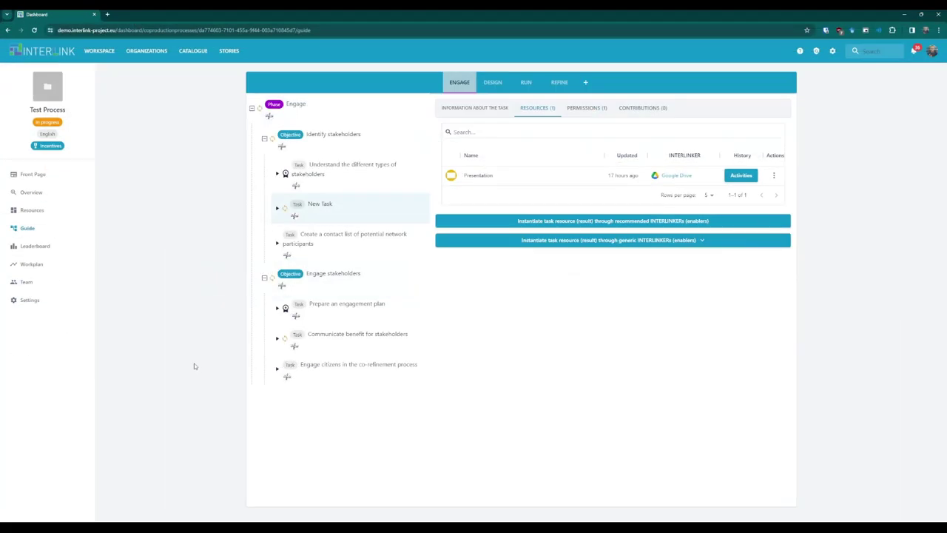
# Clone Presentation into 'Copy of Presentation' and bring up the recommended INTERLINKERs.
pyautogui.click(774, 176)
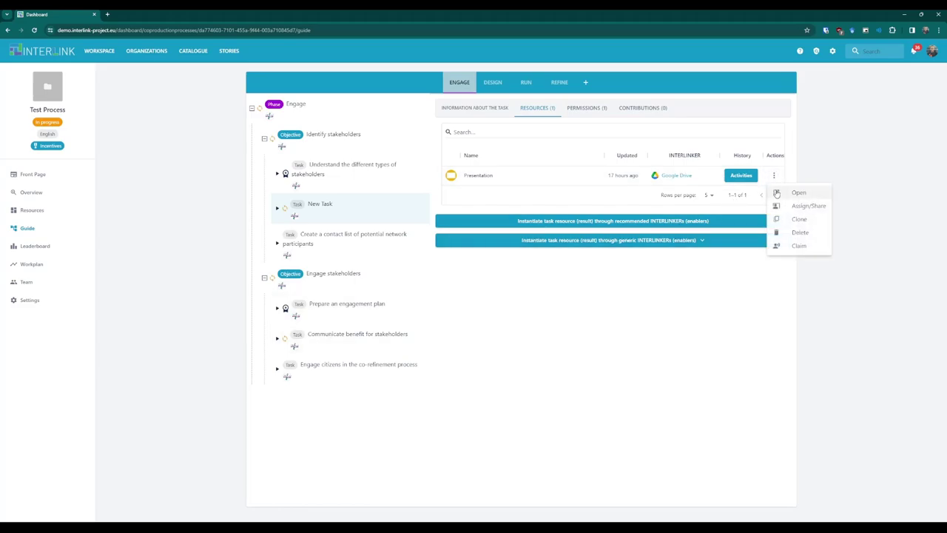
pyautogui.click(785, 219)
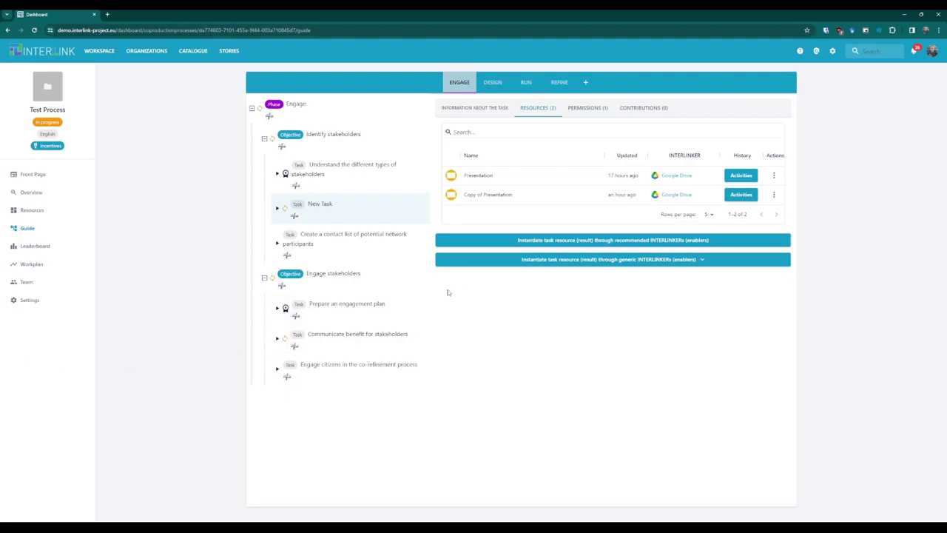
pyautogui.click(518, 241)
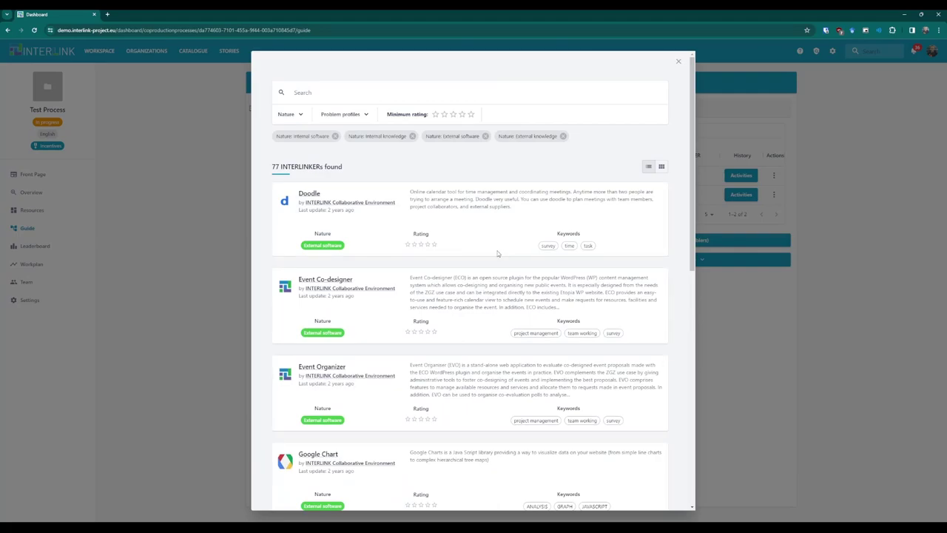
# Preview the Italian 'Registration tutorial for the Collaborative Environment' and instantiate it as a task resource.
pyautogui.scroll(-3, 504, 250)
pyautogui.scroll(-4, 496, 254)
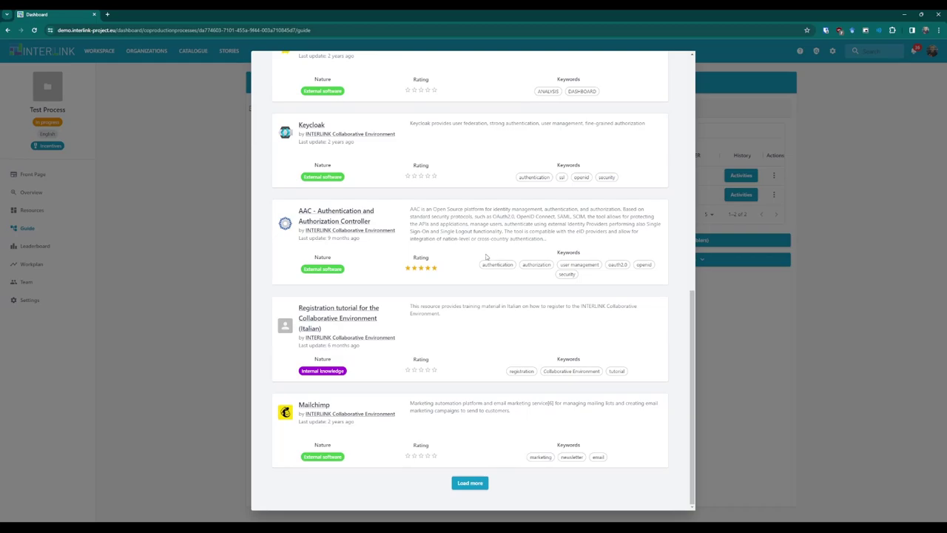
pyautogui.click(340, 314)
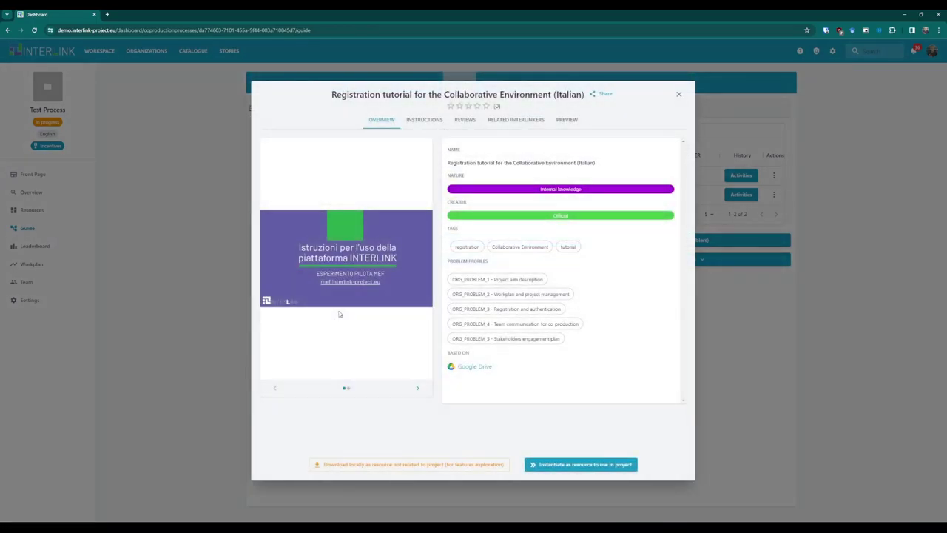
pyautogui.click(416, 390)
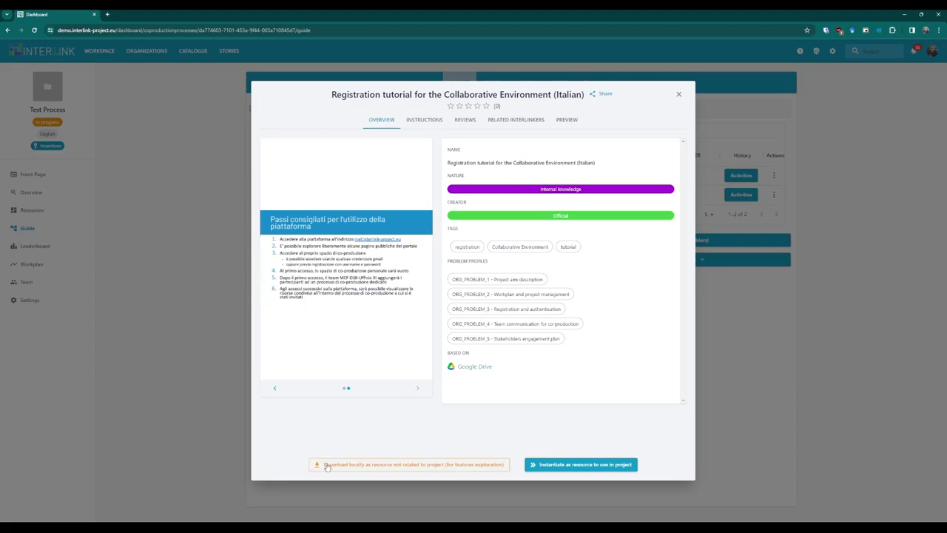
pyautogui.click(560, 464)
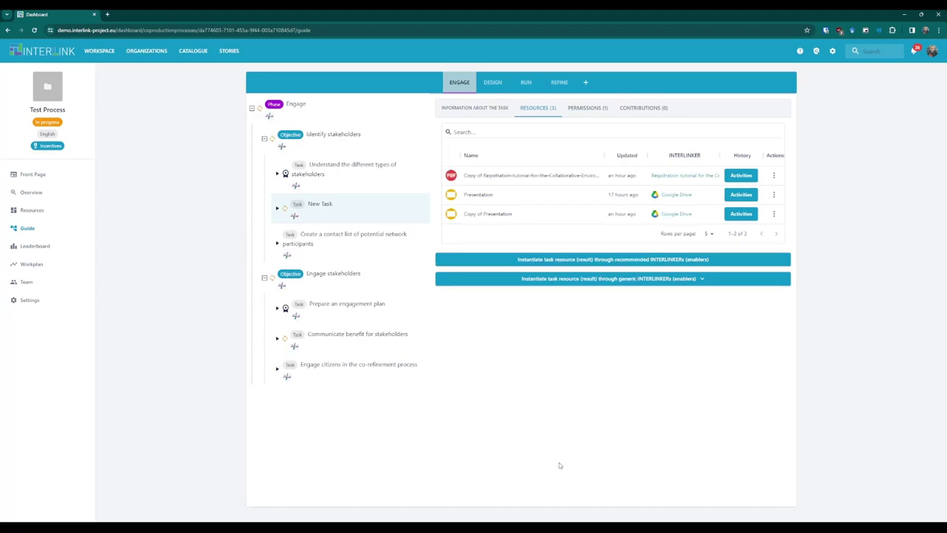
# Assign the tutorial copy to a single user, entering their e-mail and subject 'c'.
pyautogui.click(774, 176)
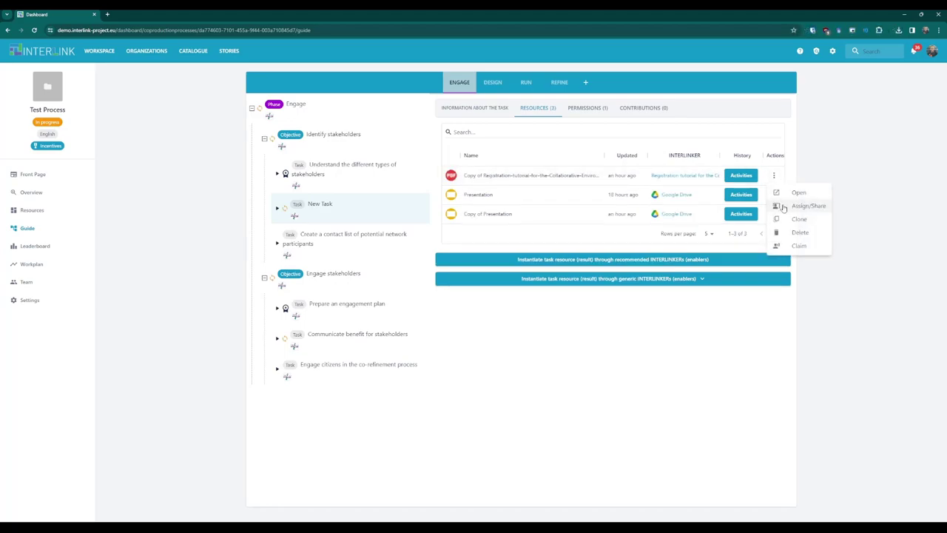
pyautogui.click(784, 207)
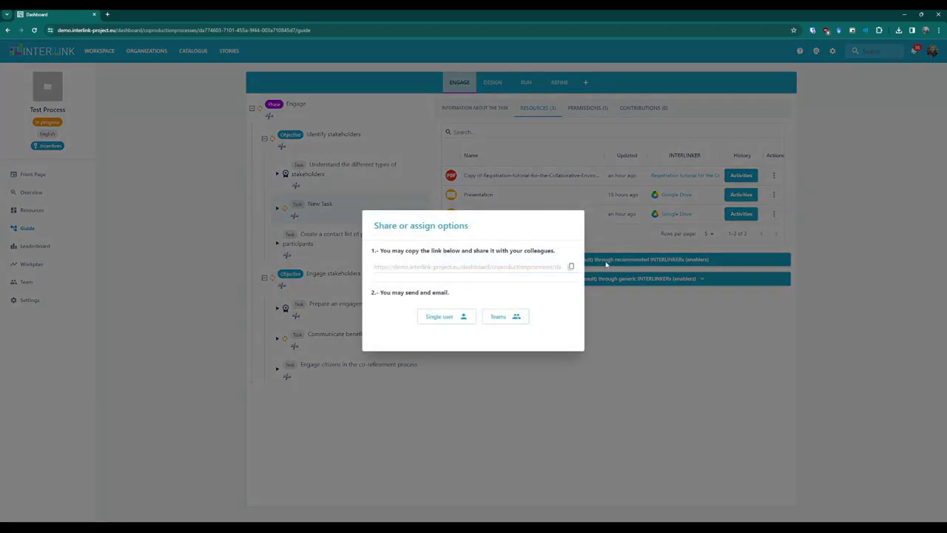
pyautogui.click(462, 318)
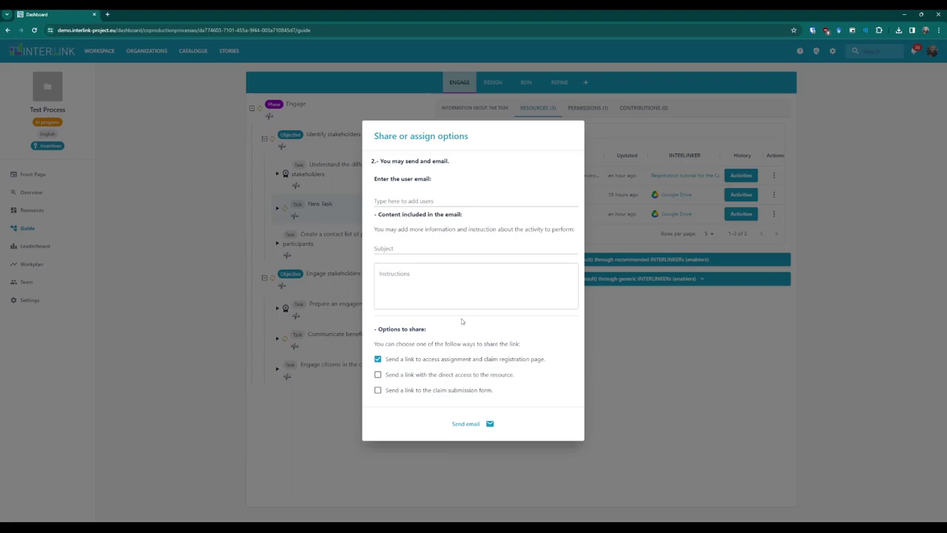
pyautogui.click(433, 201)
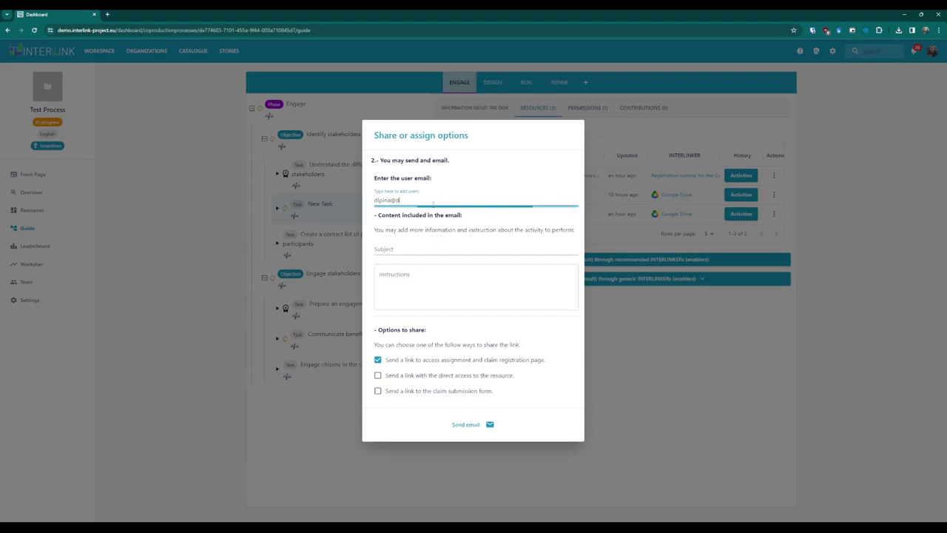
pyautogui.click(483, 235)
pyautogui.write('c')
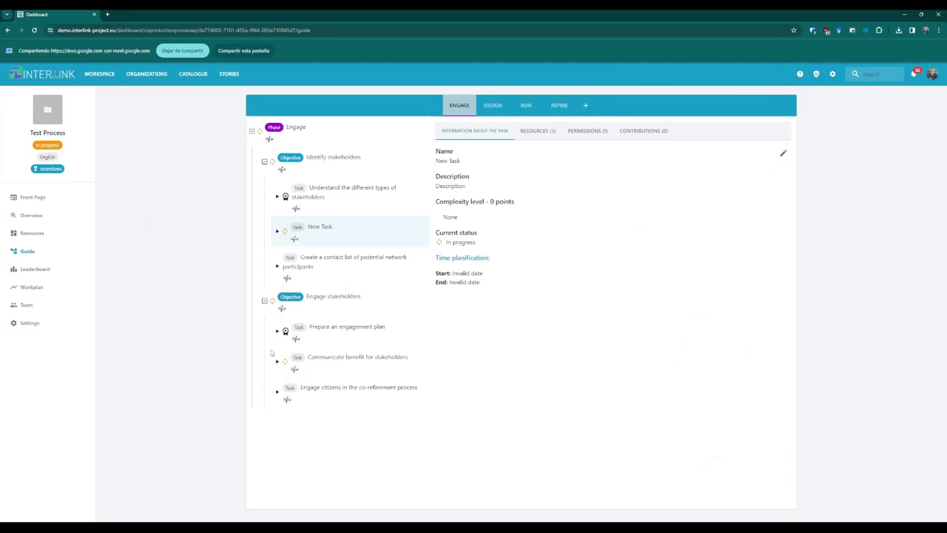
# Edit New Task's Development complexity to High and save it.
pyautogui.click(784, 152)
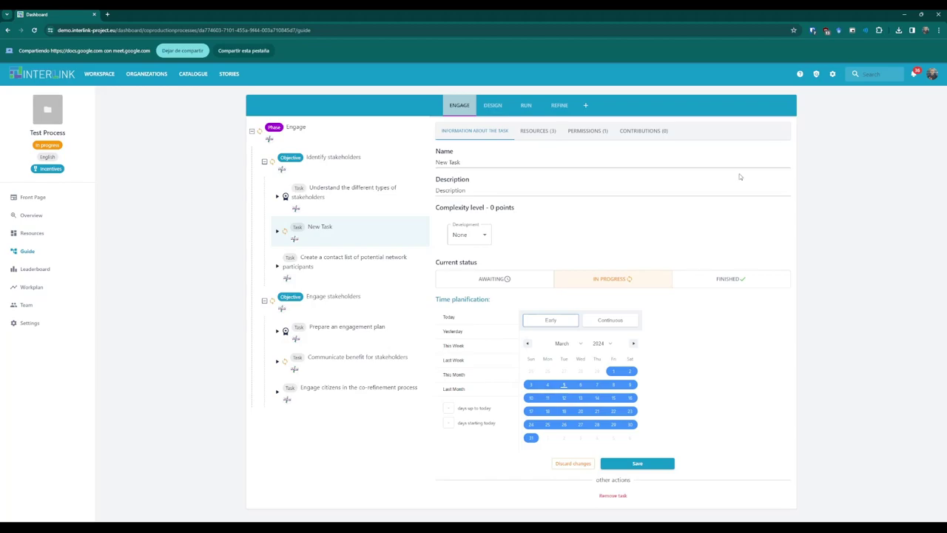
pyautogui.click(487, 233)
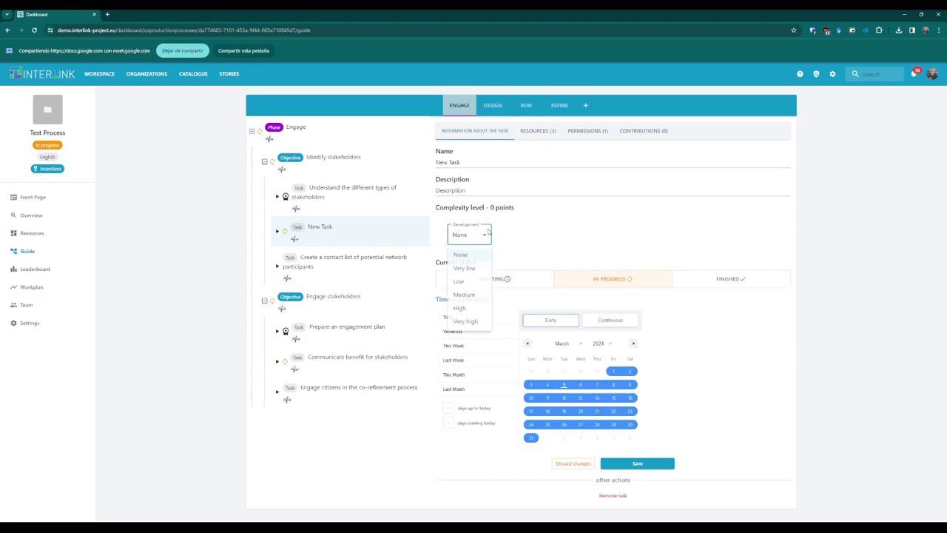
pyautogui.click(474, 309)
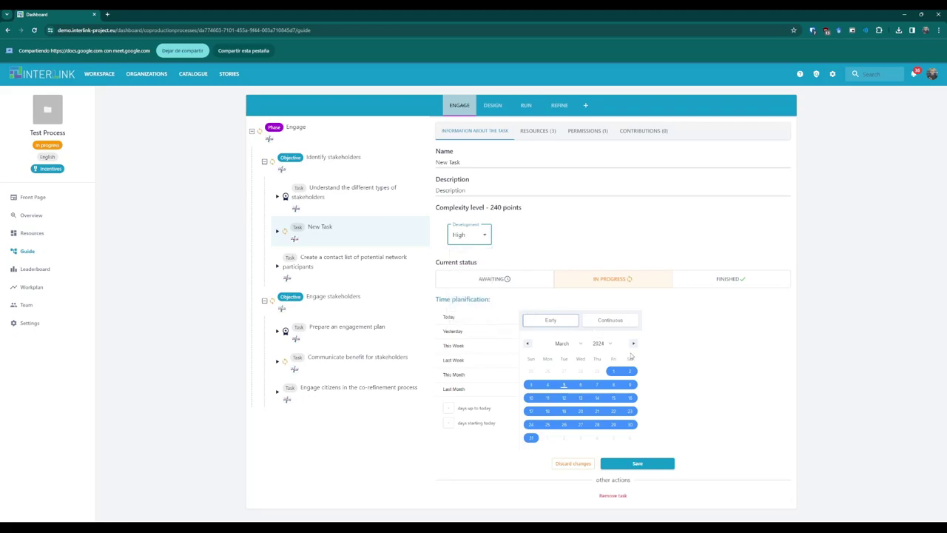
pyautogui.click(642, 463)
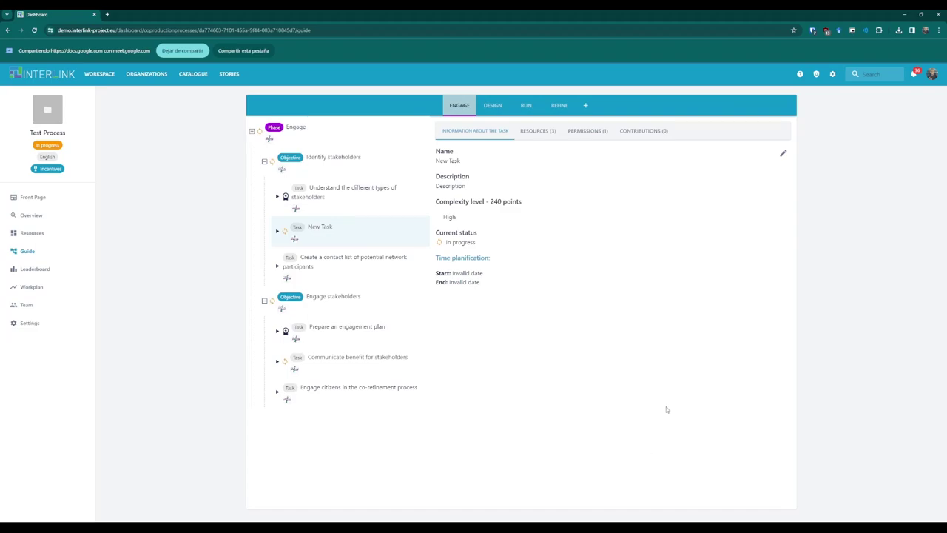
# Claim a contribution on the tutorial copy titled 'First claim' with description 'Add information'.
pyautogui.click(540, 132)
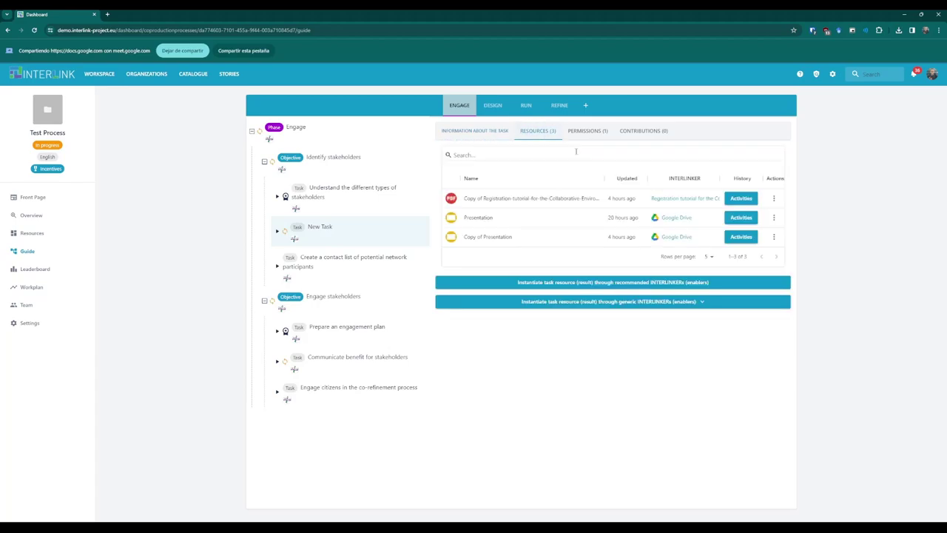
pyautogui.click(774, 200)
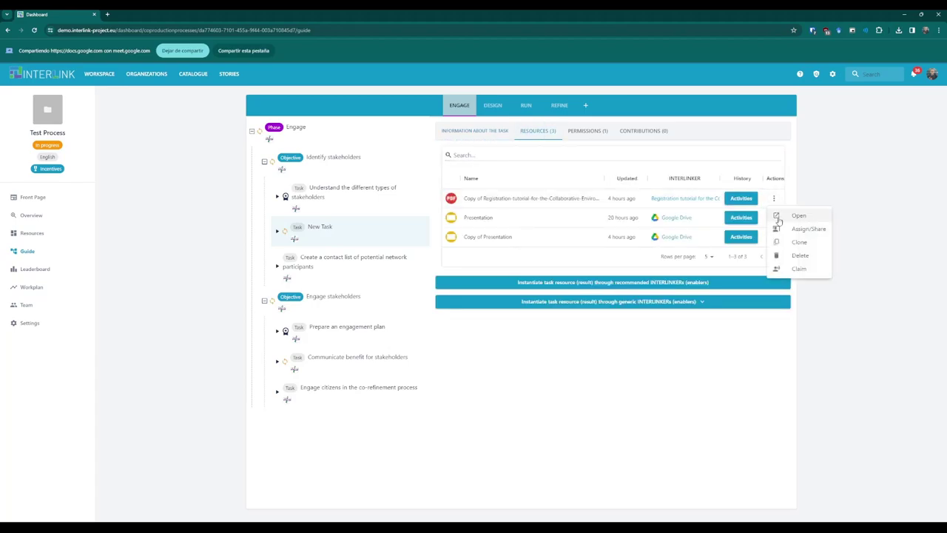
pyautogui.click(797, 268)
pyautogui.click(531, 276)
pyautogui.click(531, 274)
pyautogui.write('First claim')
pyautogui.press('Tab')
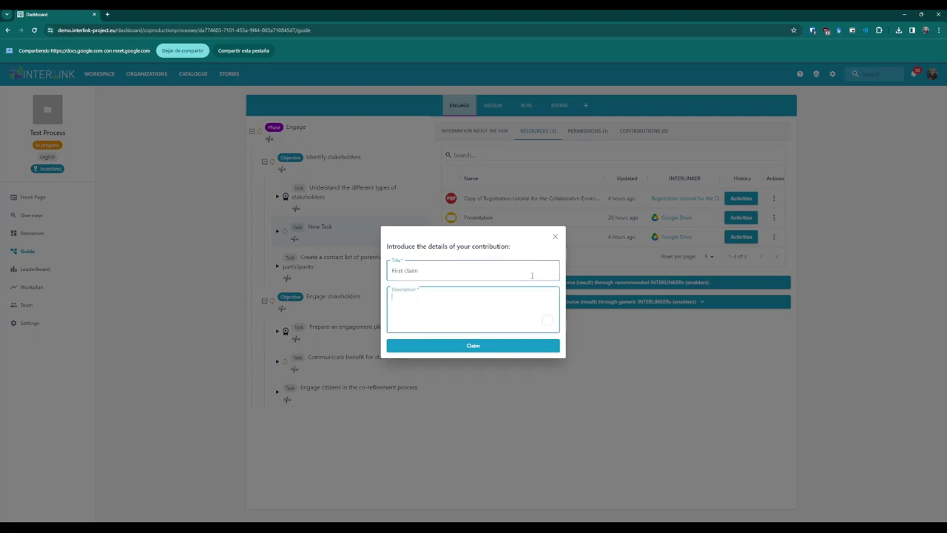
pyautogui.write('Add information')
pyautogui.click(465, 347)
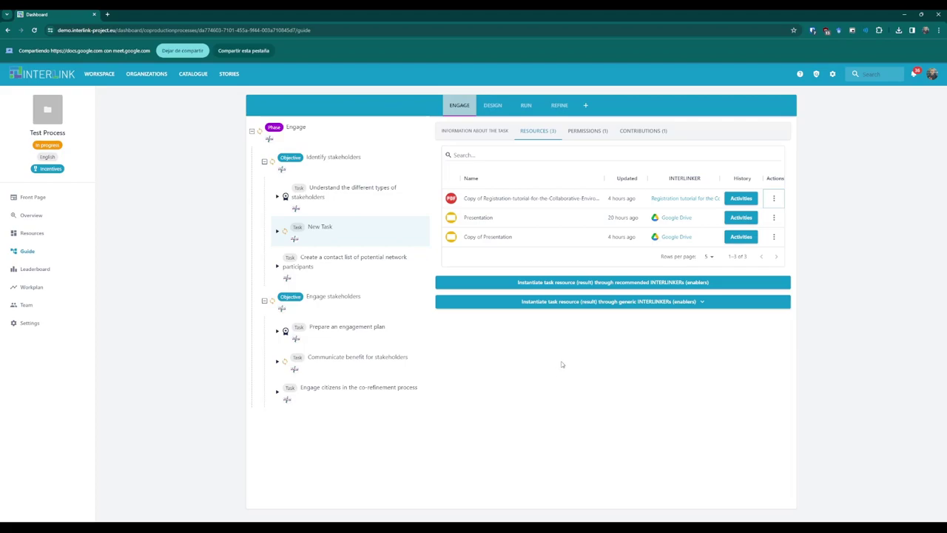
# Add a MORElab team contribution on Presentation titled 'Add initial information', described 'Initial information'.
pyautogui.click(643, 133)
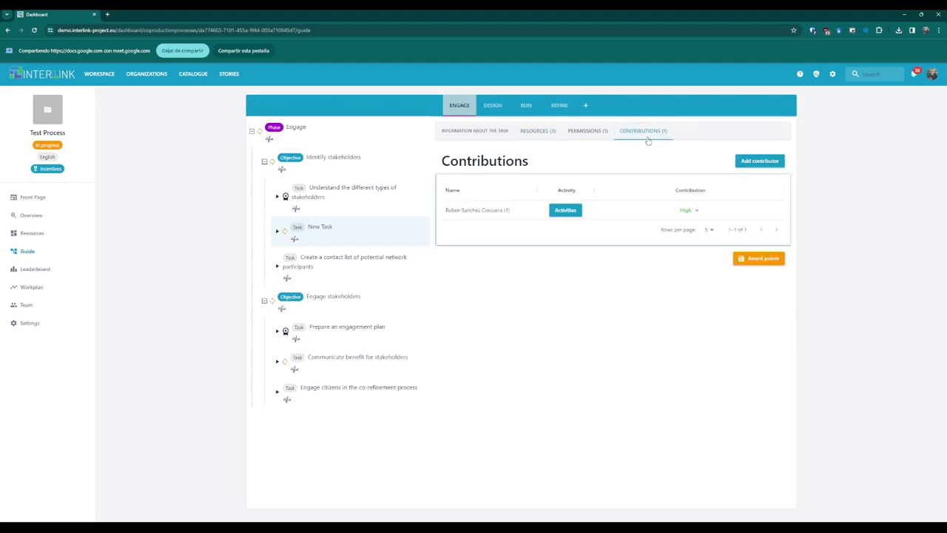
pyautogui.click(750, 162)
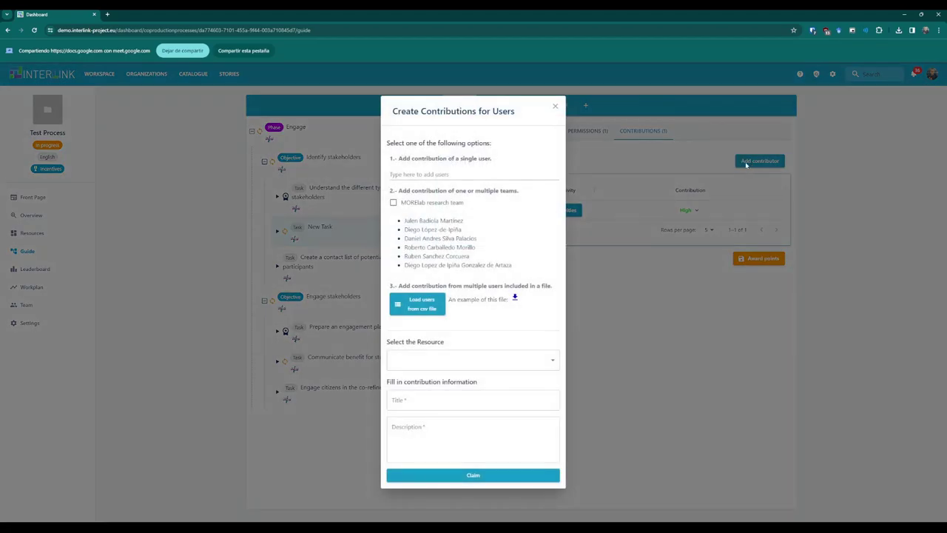
pyautogui.click(452, 203)
pyautogui.click(422, 323)
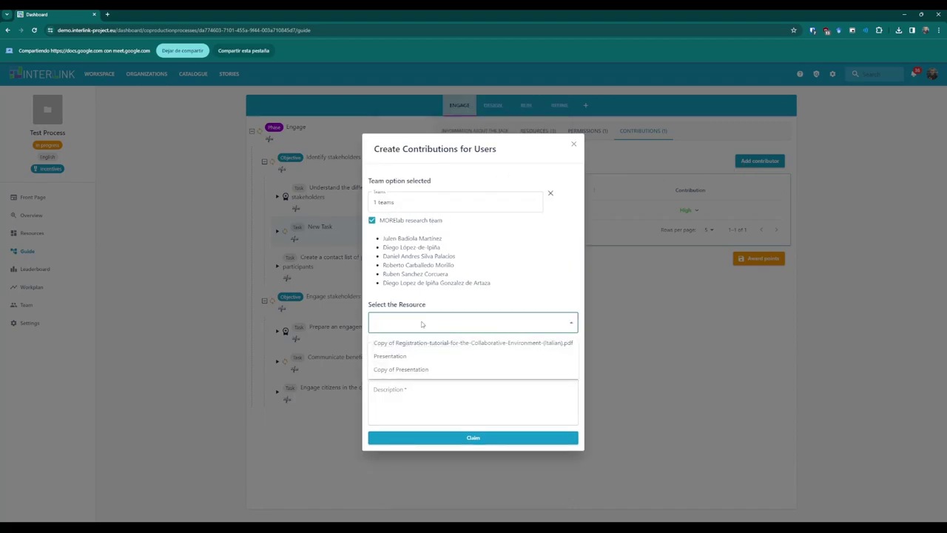
pyautogui.click(408, 356)
pyautogui.click(408, 359)
pyautogui.write('Add initial information')
pyautogui.press('Tab')
pyautogui.write('Initial information')
# Submit the team contribution, then award points and confirm closing the task.
pyautogui.click(440, 438)
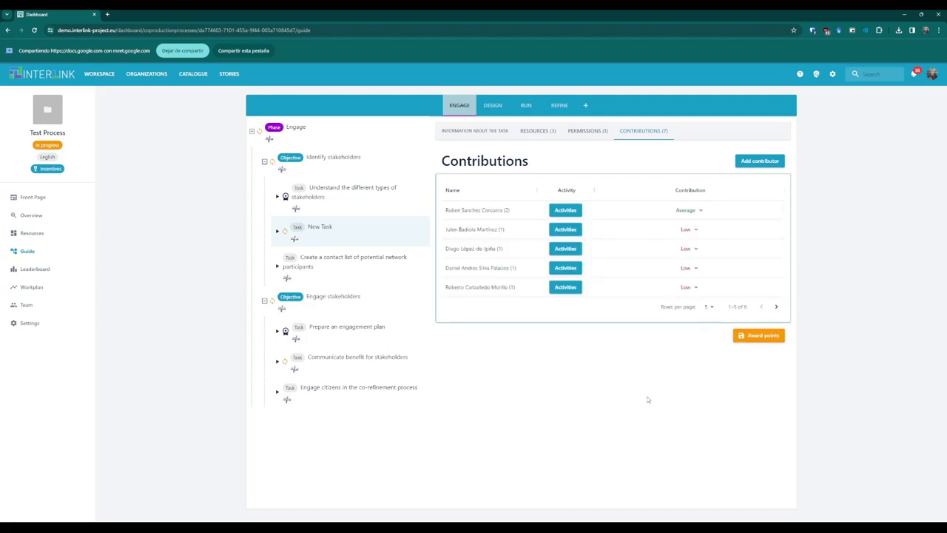
pyautogui.click(762, 340)
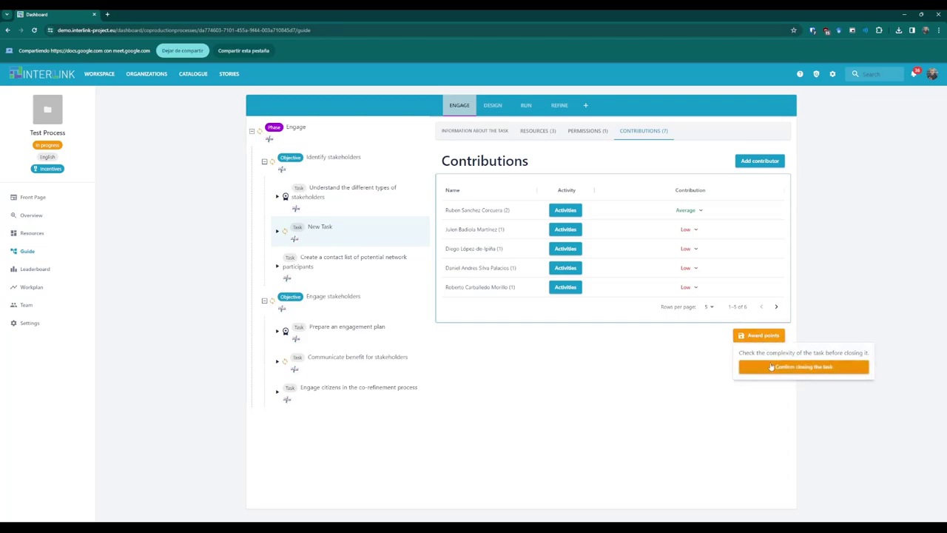
pyautogui.click(772, 368)
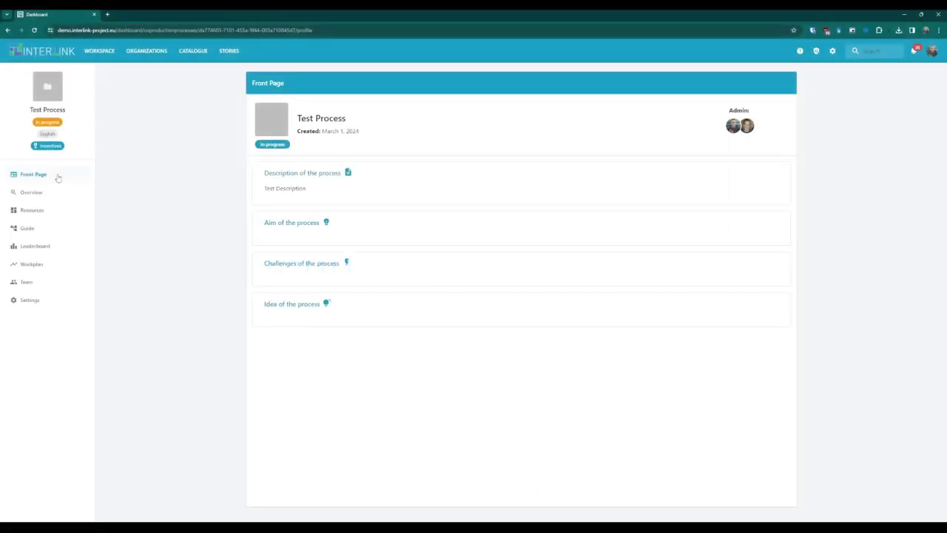
# Open Test Process to new collaborators with the need 'collect data', then go to the catalogue.
pyautogui.click(58, 304)
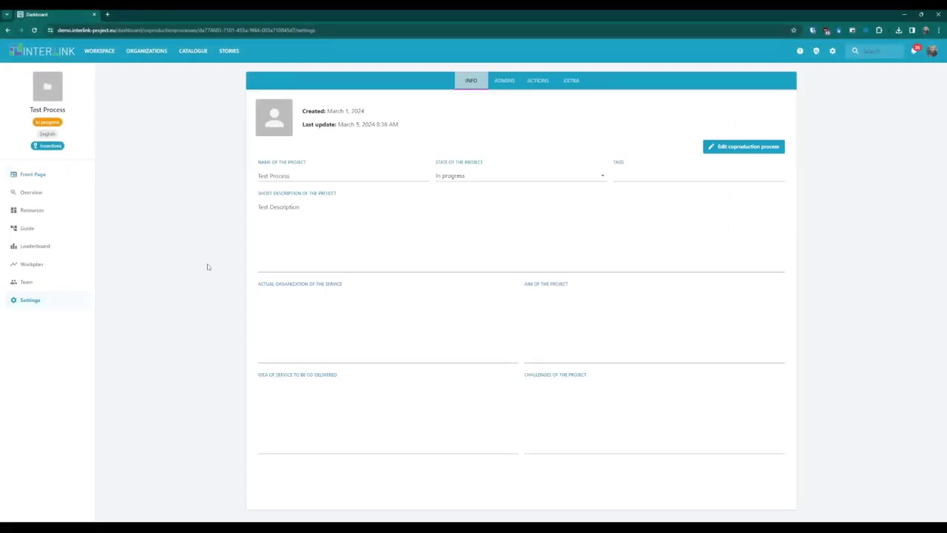
pyautogui.click(536, 84)
pyautogui.scroll(-4, 548, 306)
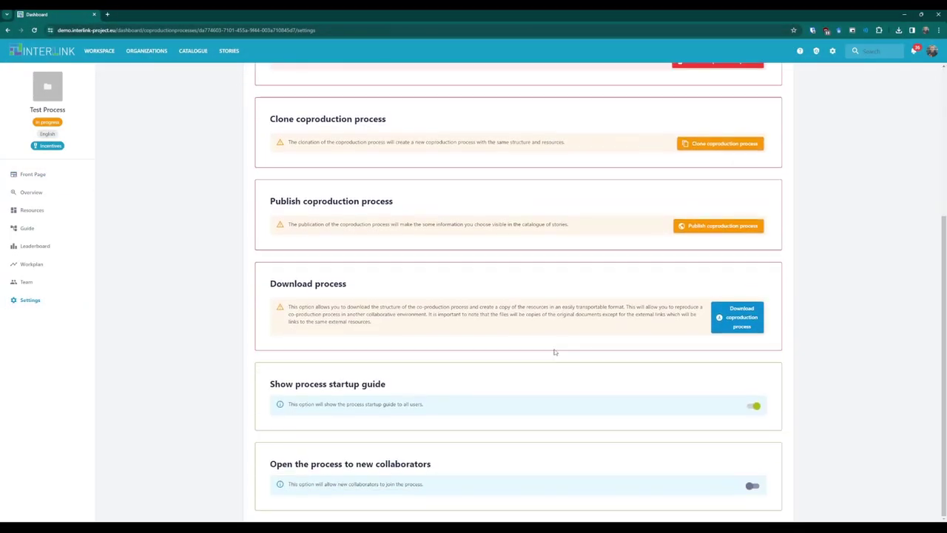
pyautogui.click(753, 486)
pyautogui.click(515, 314)
pyautogui.write('collect data')
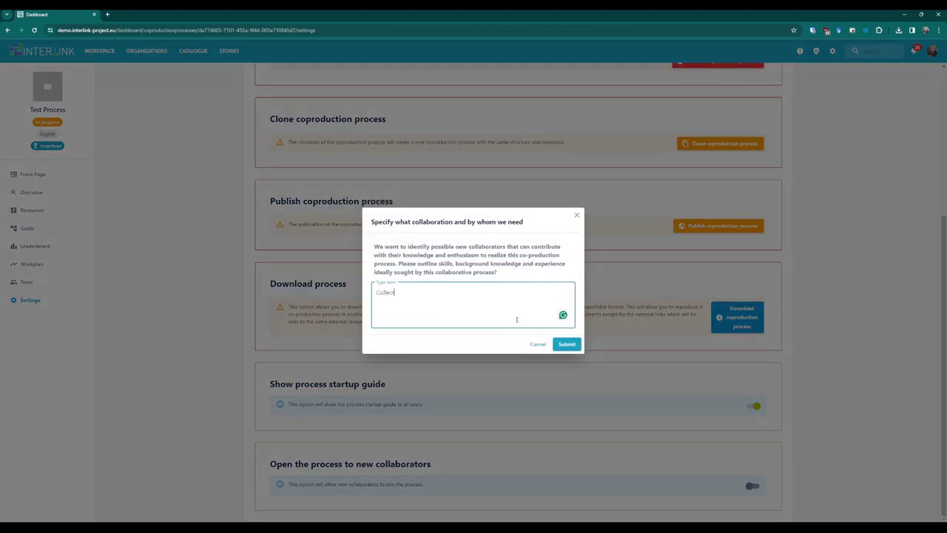
pyautogui.click(566, 344)
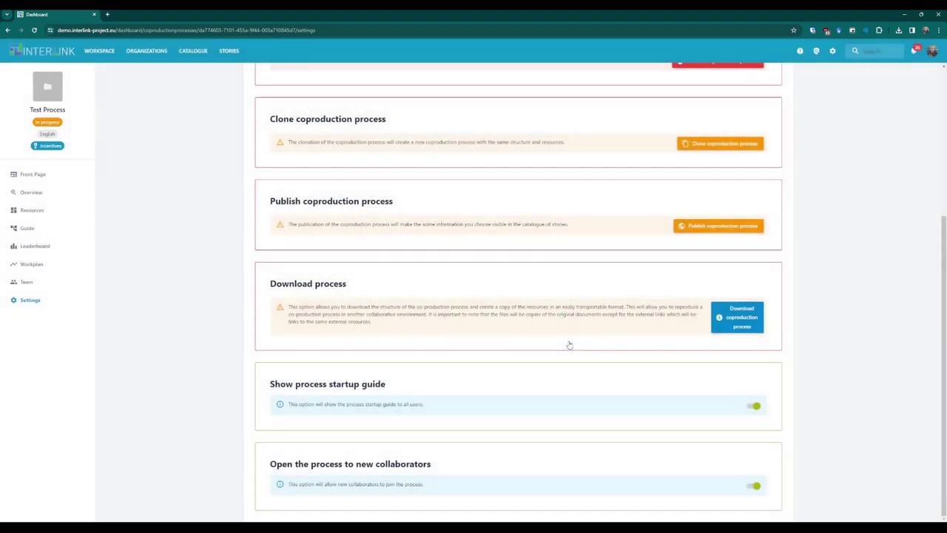
pyautogui.click(194, 51)
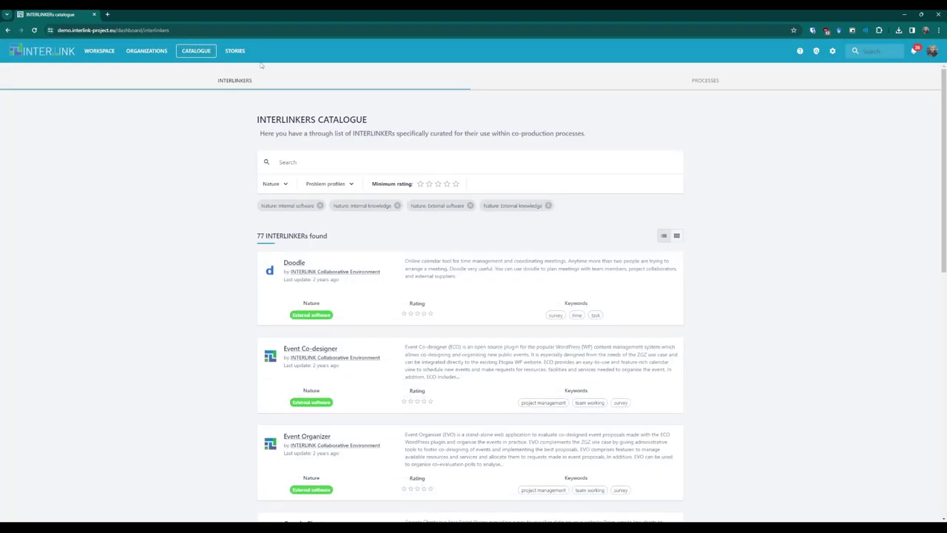
# Open Test Process from the open processes catalogue and look over its reviews.
pyautogui.click(538, 90)
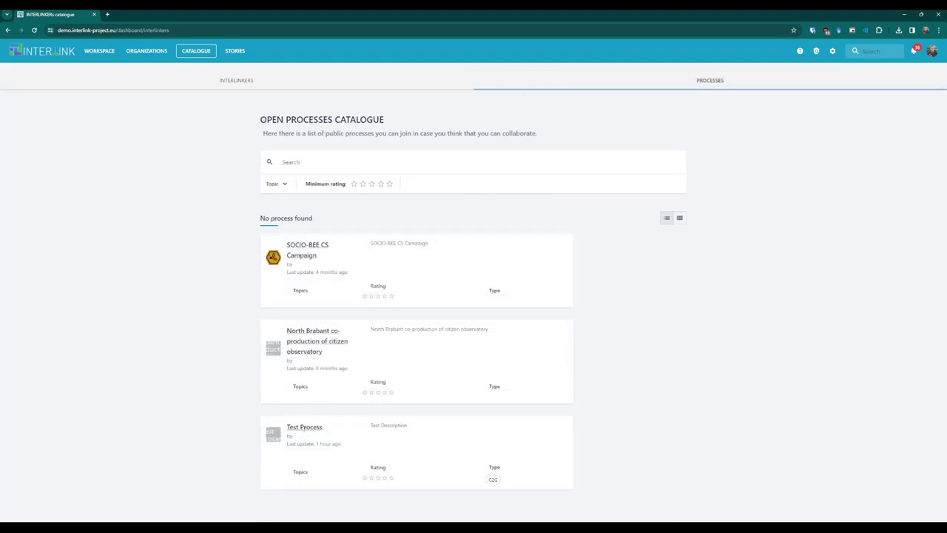
pyautogui.click(303, 430)
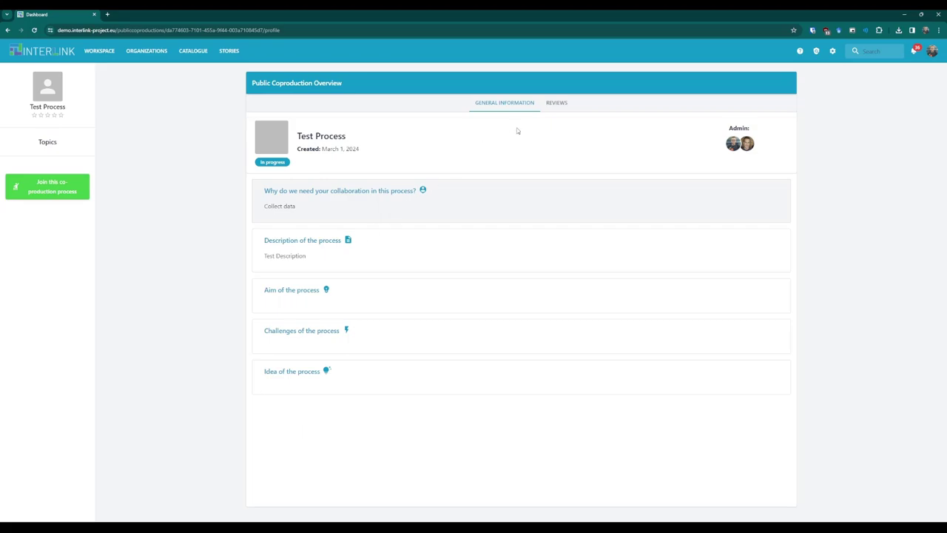
pyautogui.click(549, 111)
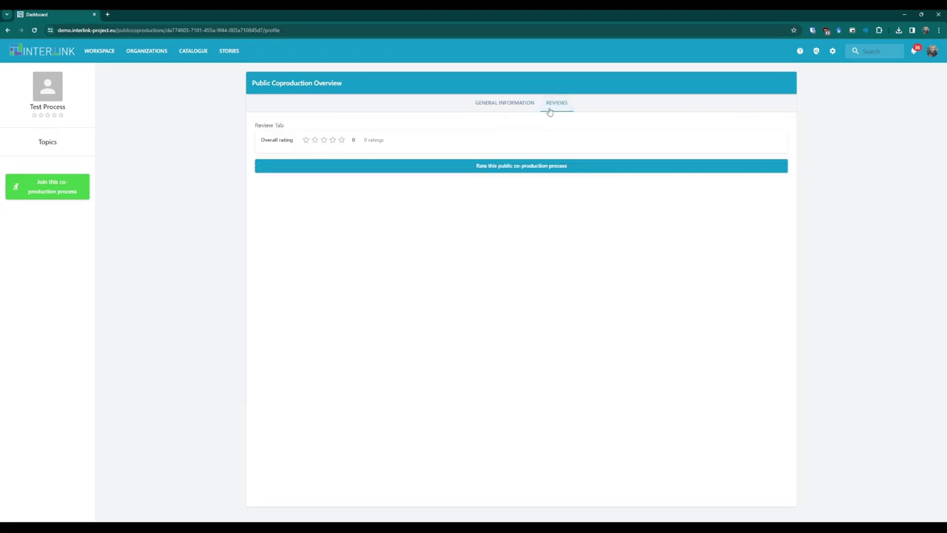
pyautogui.click(505, 108)
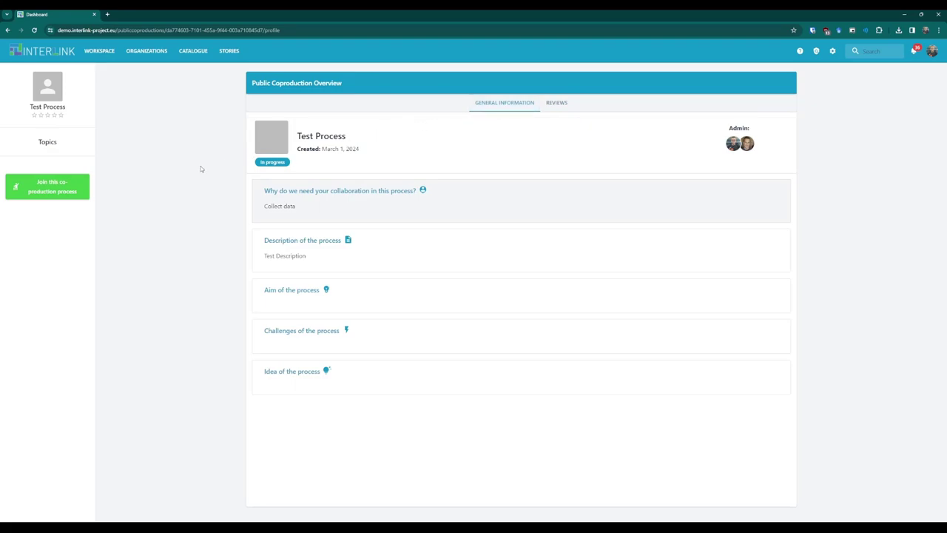
# Apply to join Test Process with the reason 'I want to collect data'.
pyautogui.click(83, 183)
pyautogui.click(412, 280)
pyautogui.write('I want to collect dat')
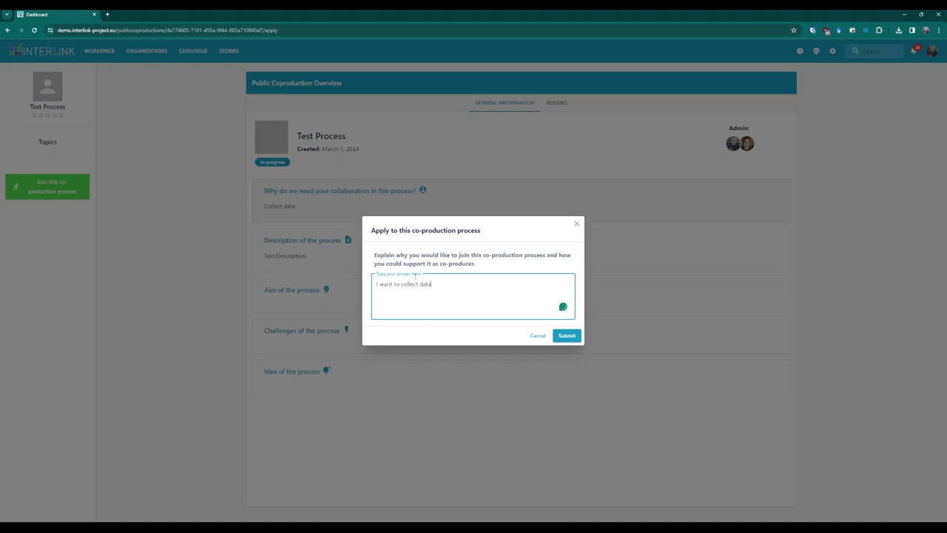
pyautogui.write('a')
pyautogui.click(566, 335)
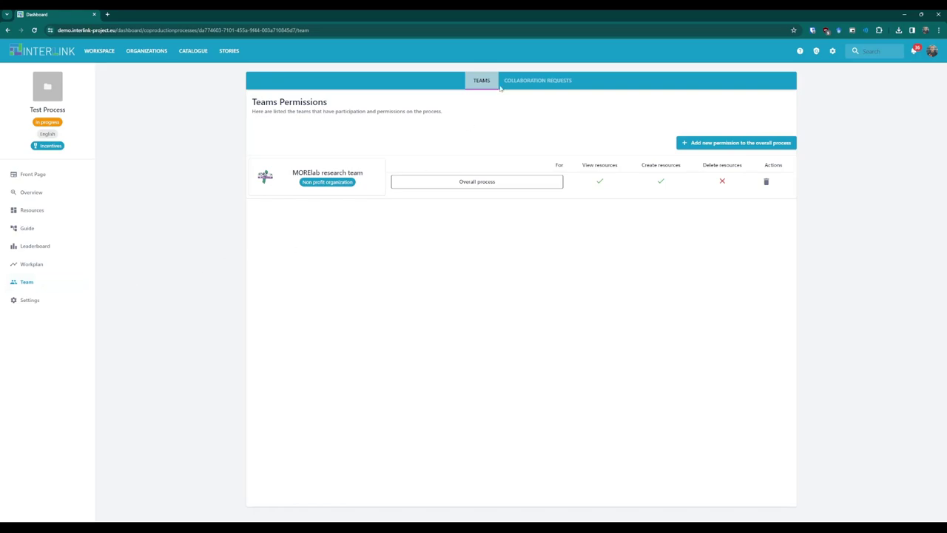
# View the collaboration requests listed for Test Process.
pyautogui.click(522, 79)
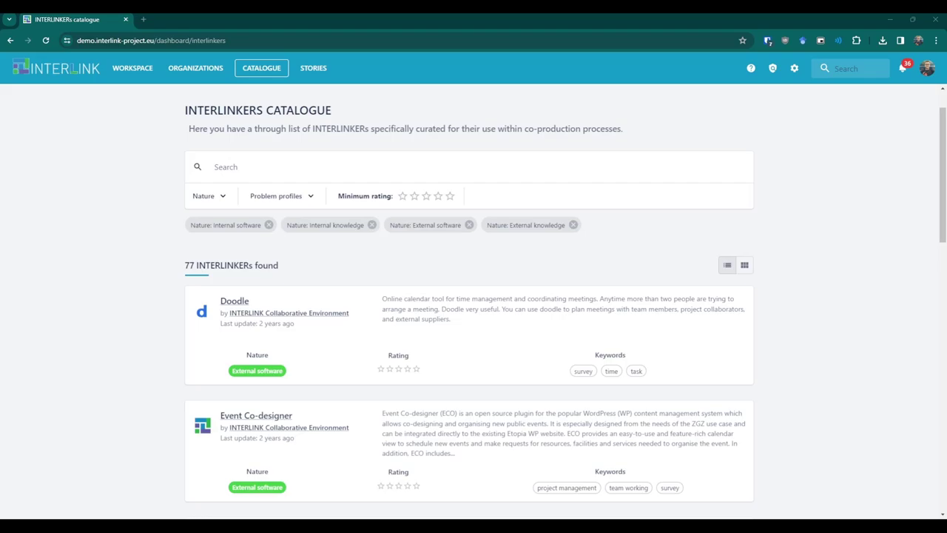
# Filter the catalogue to exclude External software and show only ORG_PROBLEM_10 items.
pyautogui.click(221, 198)
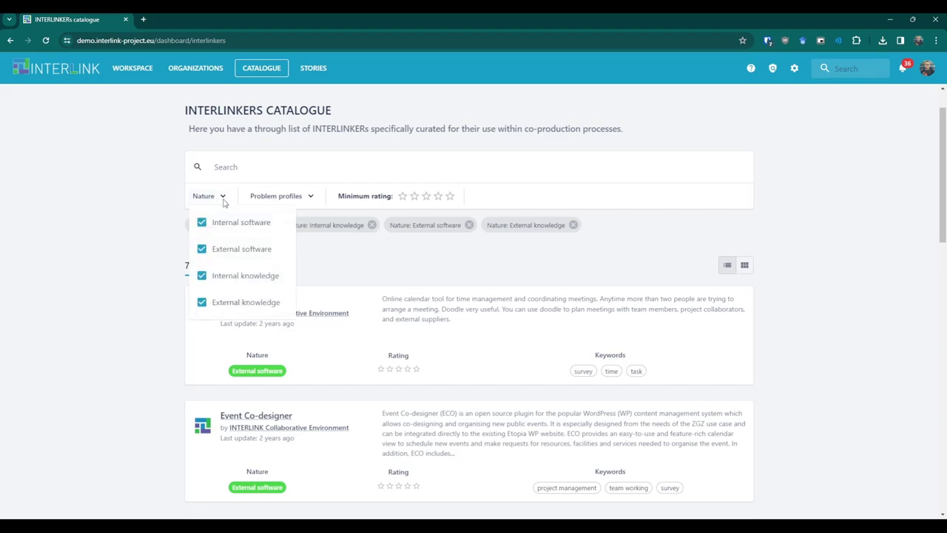
pyautogui.click(241, 252)
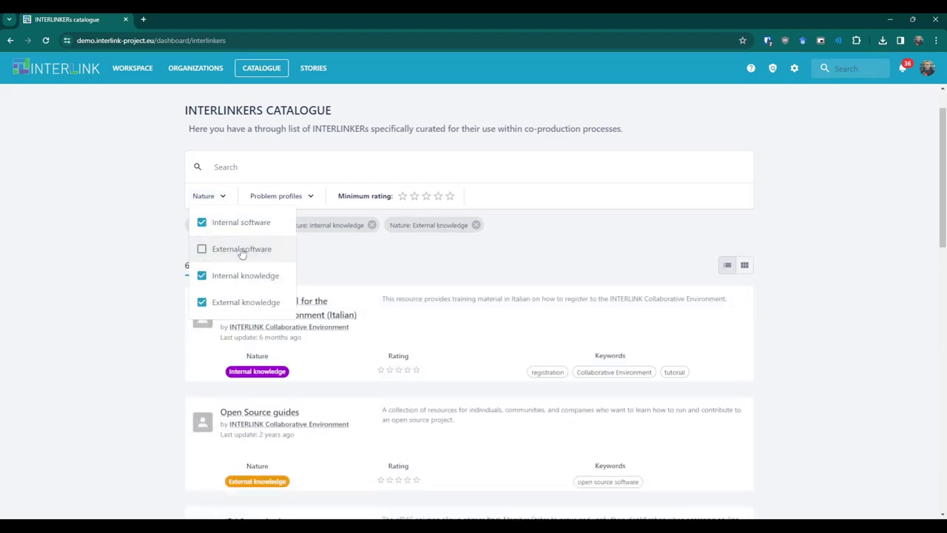
pyautogui.click(147, 273)
pyautogui.scroll(-2, 146, 273)
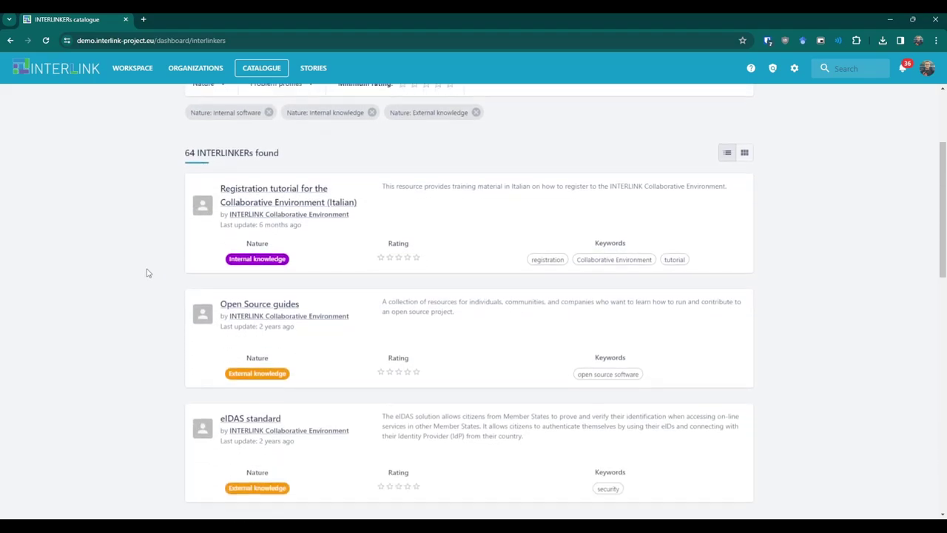
pyautogui.scroll(1, 146, 273)
pyautogui.scroll(1, 146, 273)
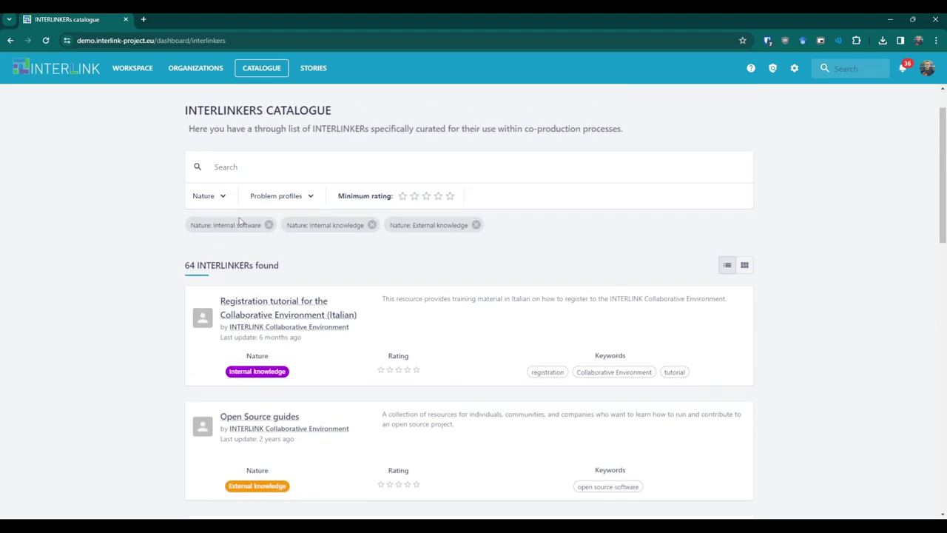
pyautogui.click(281, 201)
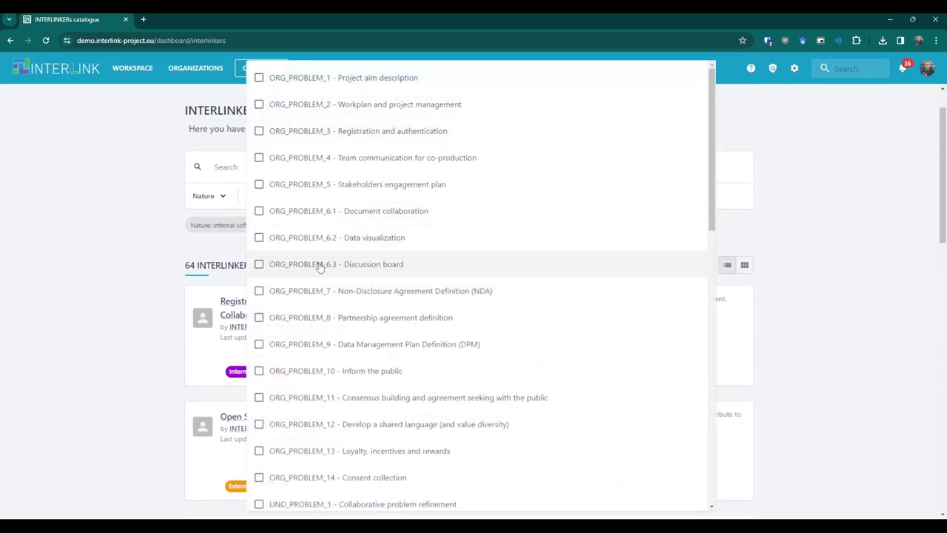
pyautogui.click(342, 372)
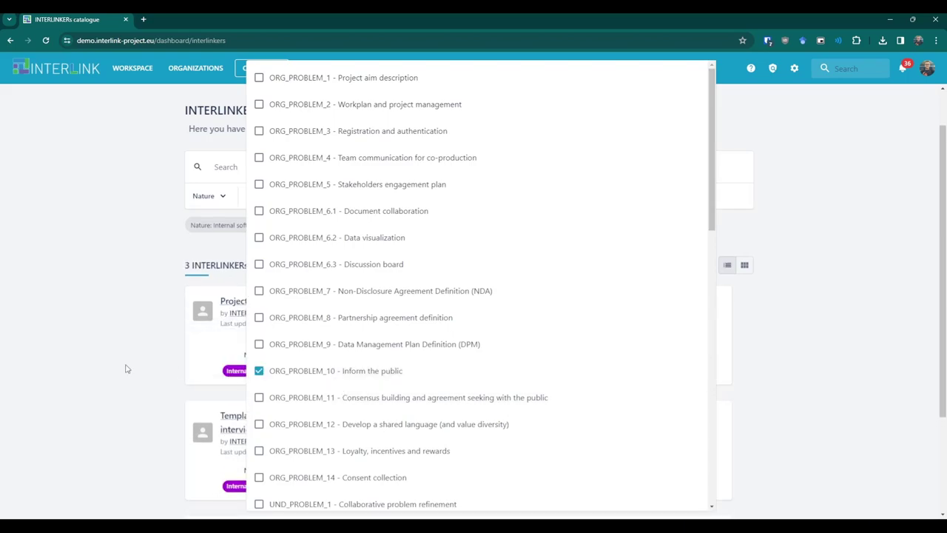
pyautogui.click(125, 368)
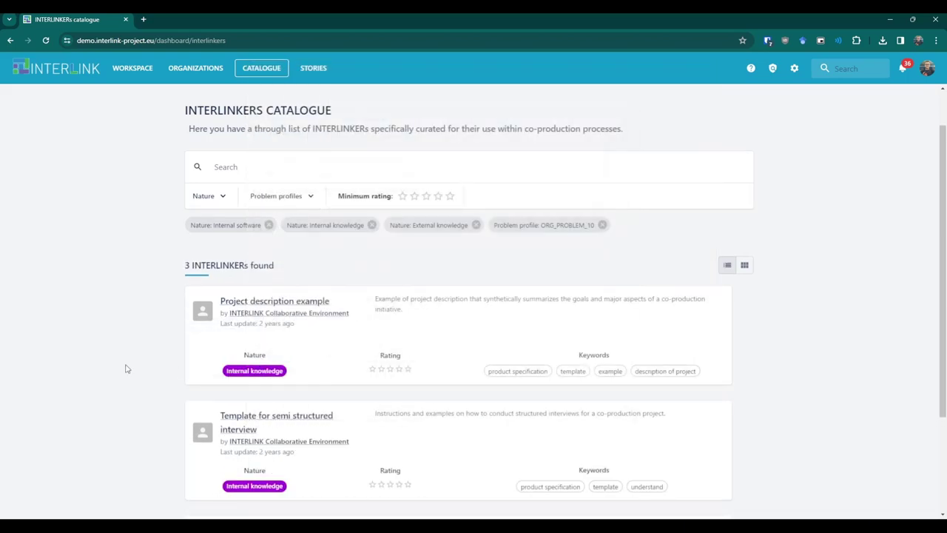
# Inspect Project description example's instructions, reviews, related INTERLINKERs and preview.
pyautogui.click(271, 302)
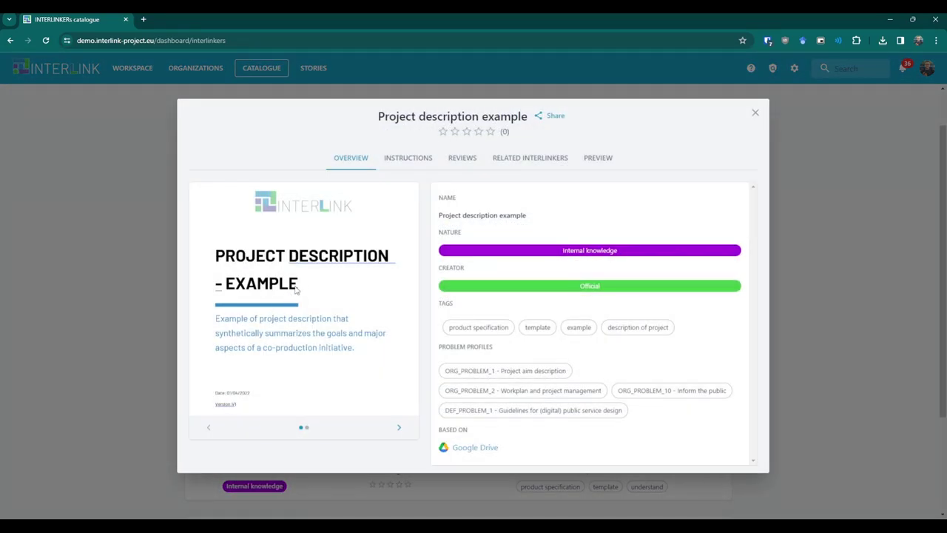
pyautogui.click(399, 166)
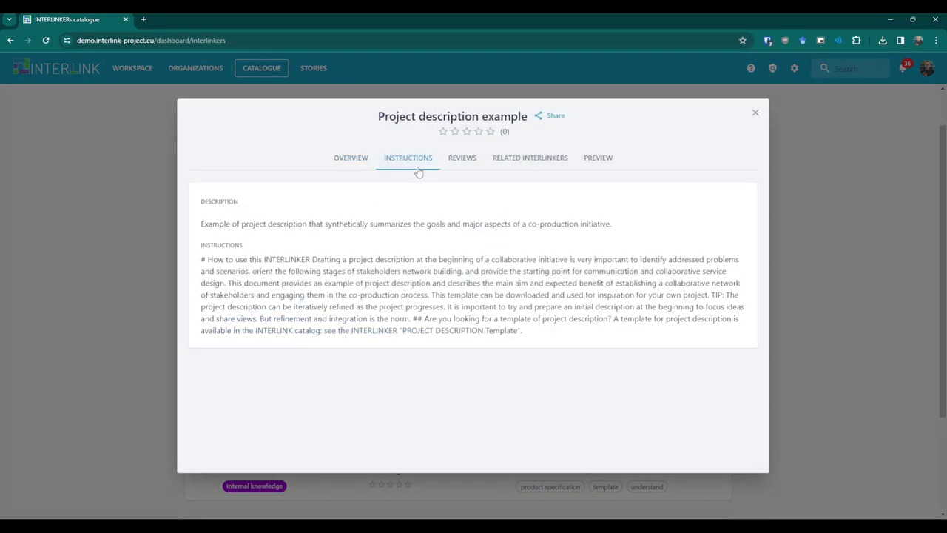
pyautogui.click(464, 166)
pyautogui.click(534, 164)
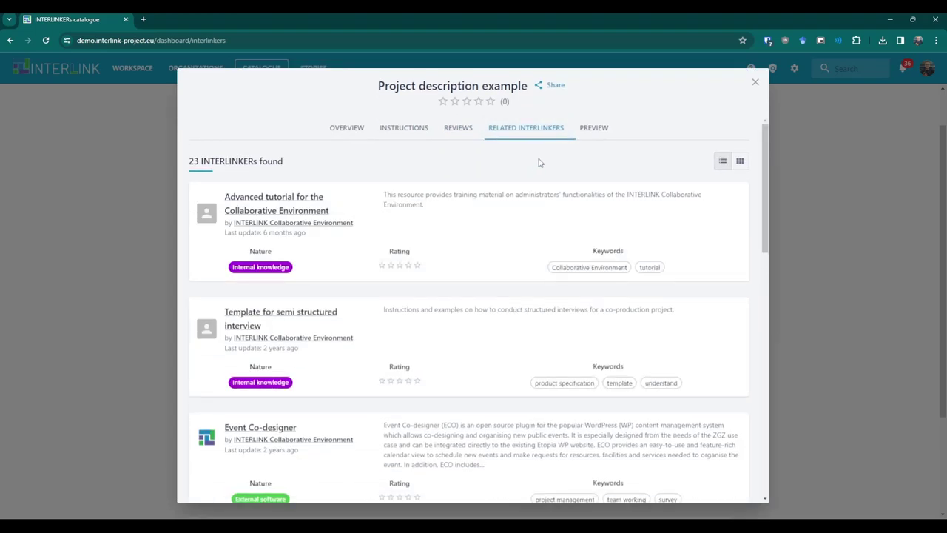
pyautogui.click(591, 130)
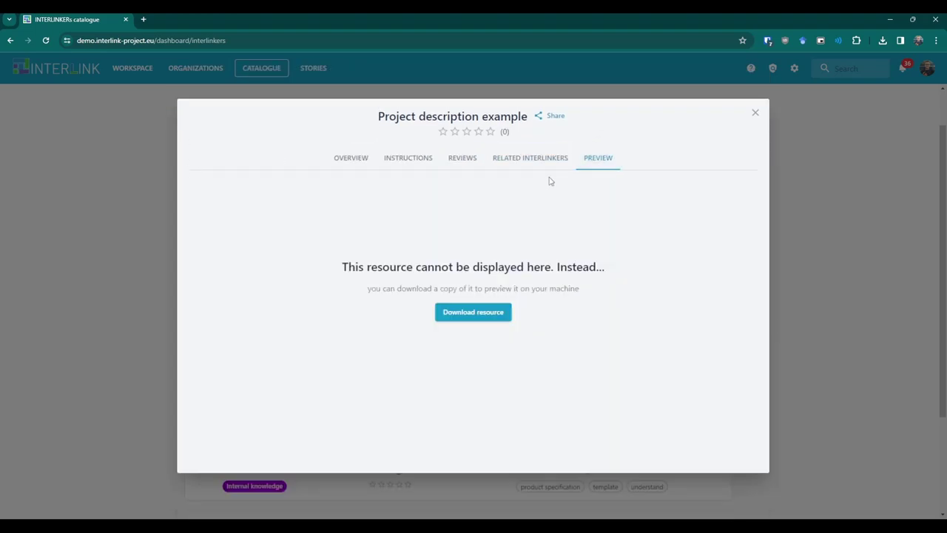